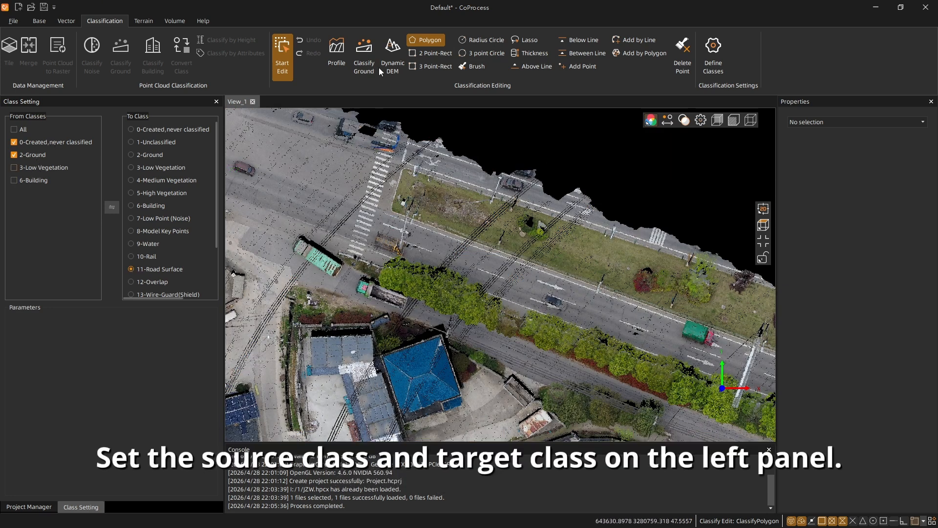
Step: Reclassify the carriageway section between the crosswalk, grass median and tree row as 11-Road Surface using a four-sided polygon
scroll(394, 221, up, 3)
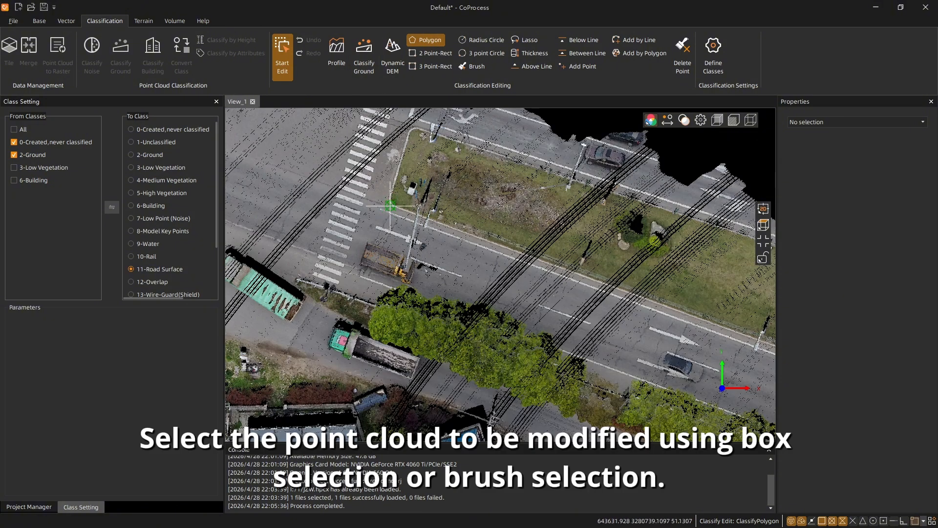
click(390, 206)
click(336, 290)
middle_drag(624, 392, 545, 348)
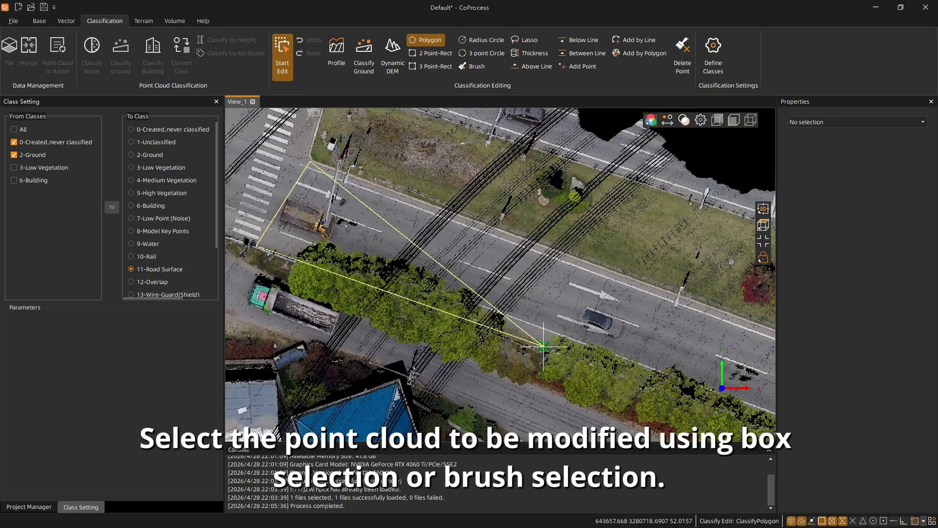
click(531, 345)
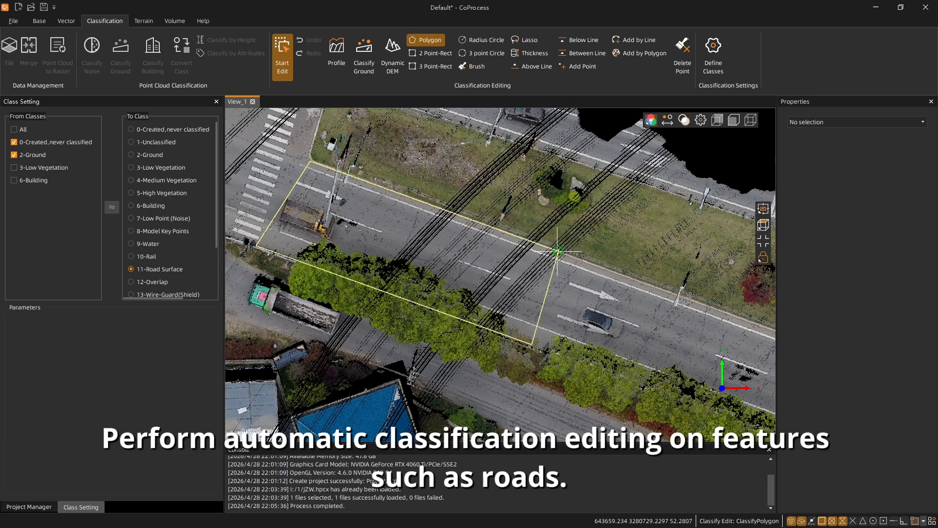
right_click(557, 252)
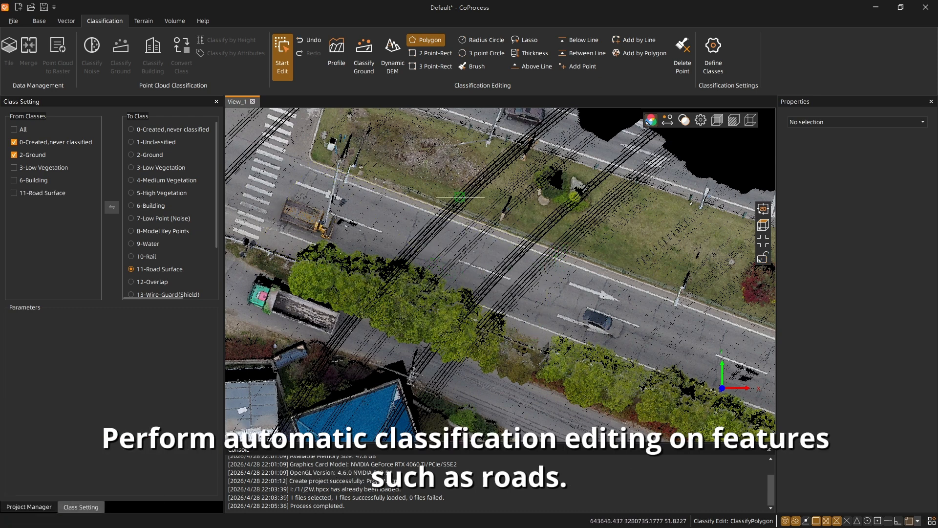
Step: Color the point cloud by classification, and undo and redo the road surface reclassification
click(651, 120)
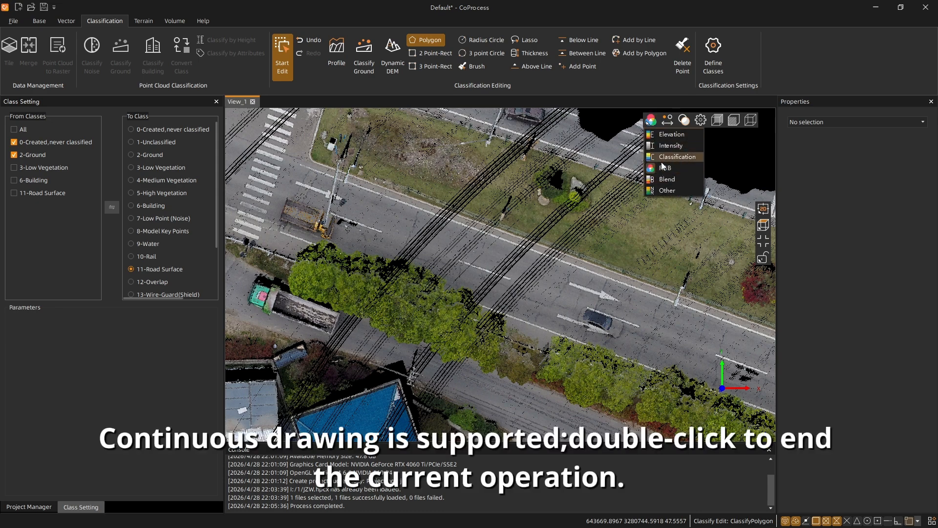
click(665, 157)
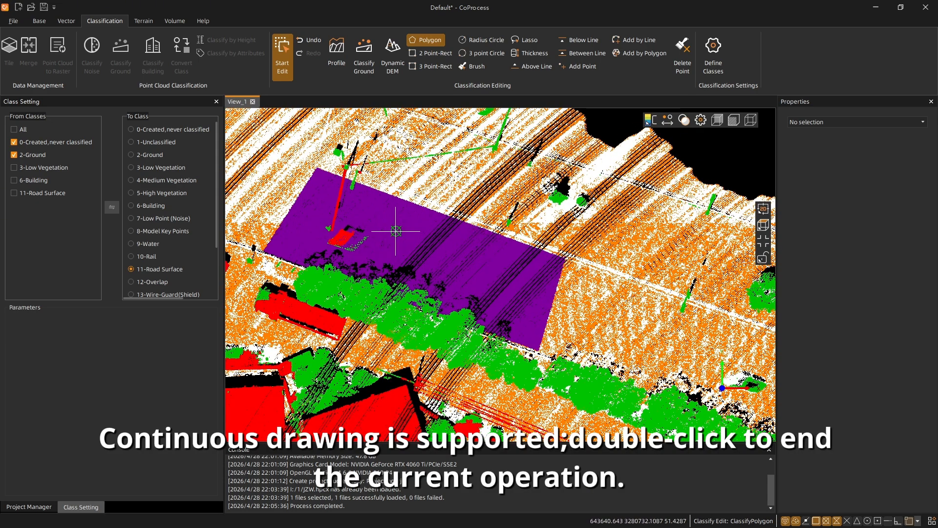
click(307, 39)
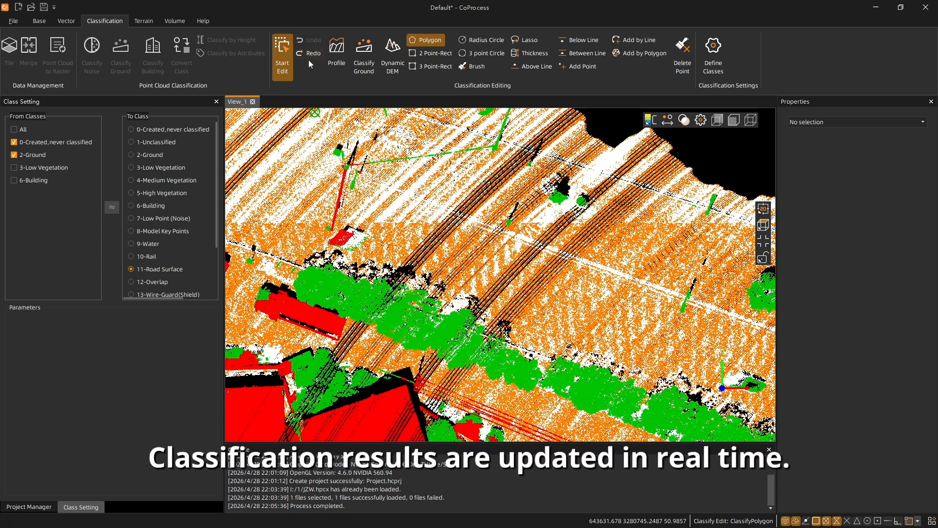
click(309, 54)
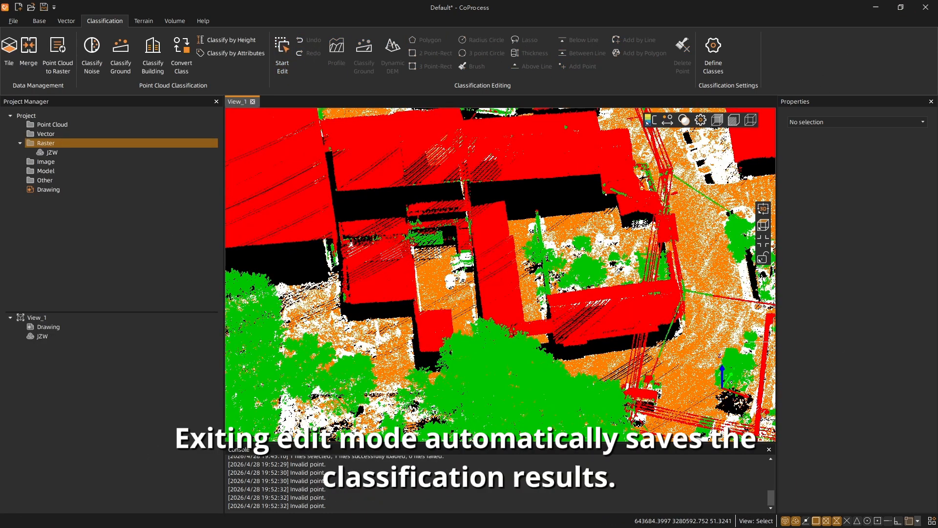
Step: Start classification editing and reclassify created, ground and low vegetation points along the upper seam between the large roofs as 6-Building with a polygon
middle_drag(514, 301, 585, 302)
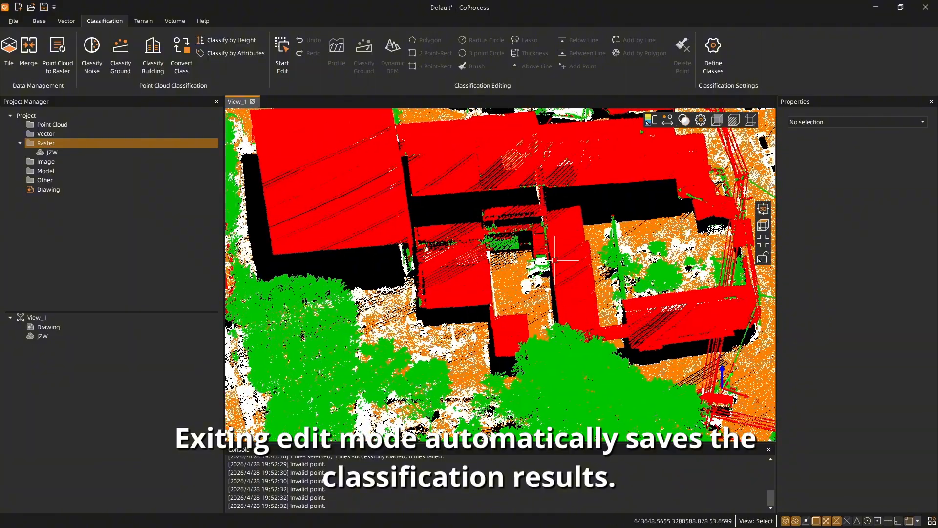
drag(555, 260, 611, 244)
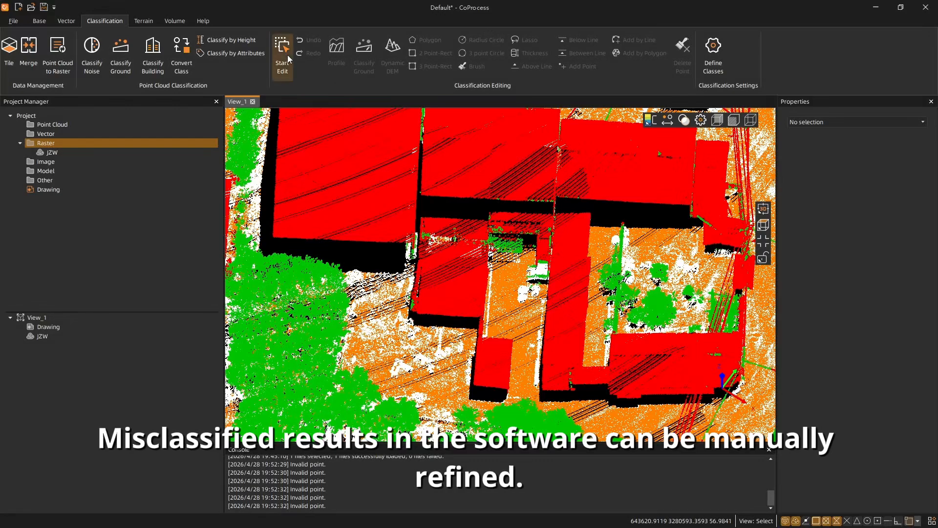
click(287, 54)
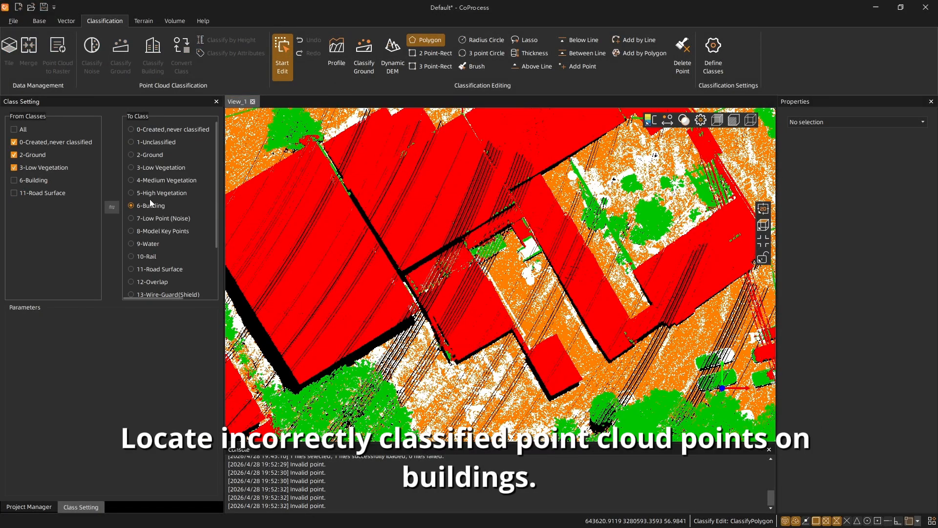
scroll(412, 244, up, 3)
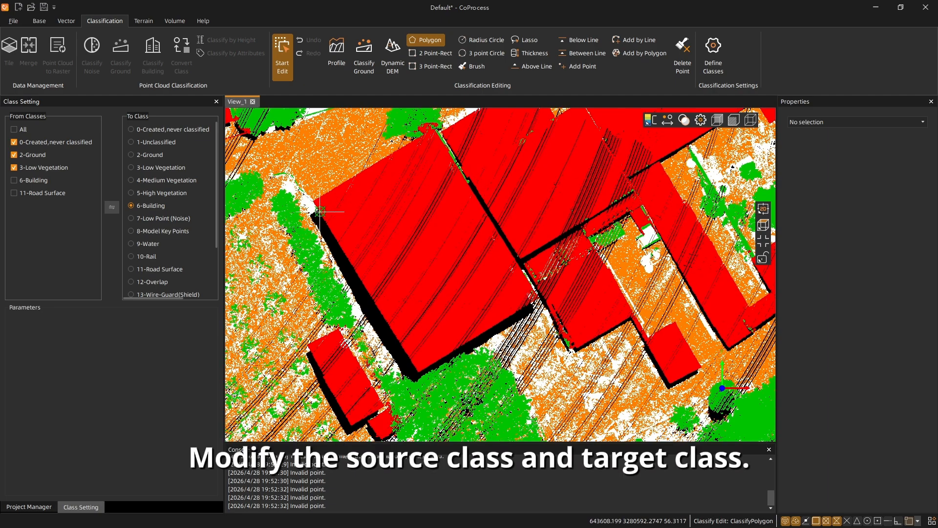
scroll(320, 211, up, 5)
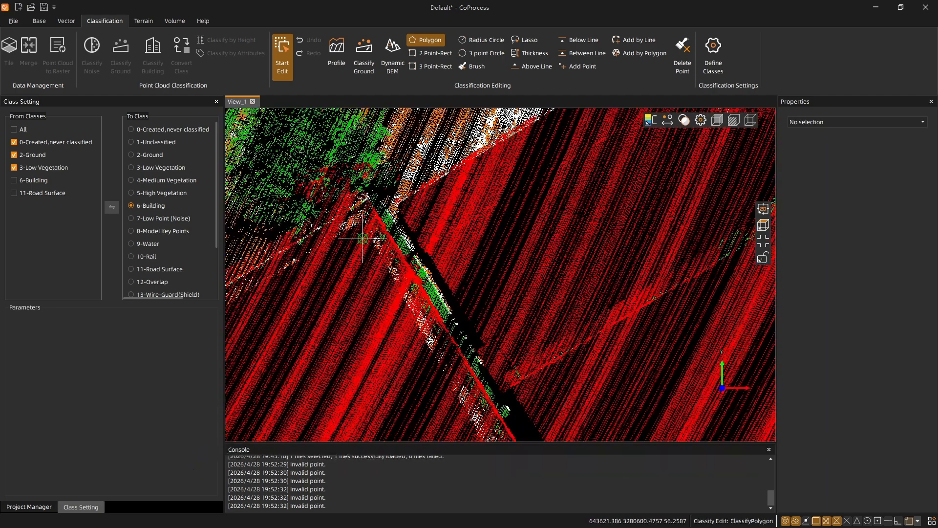
click(383, 189)
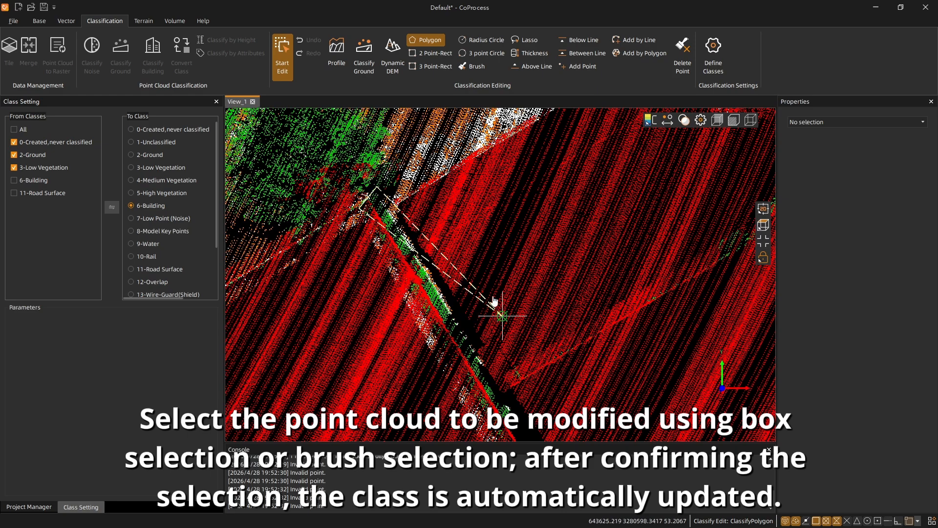
middle_drag(503, 316, 475, 221)
click(512, 328)
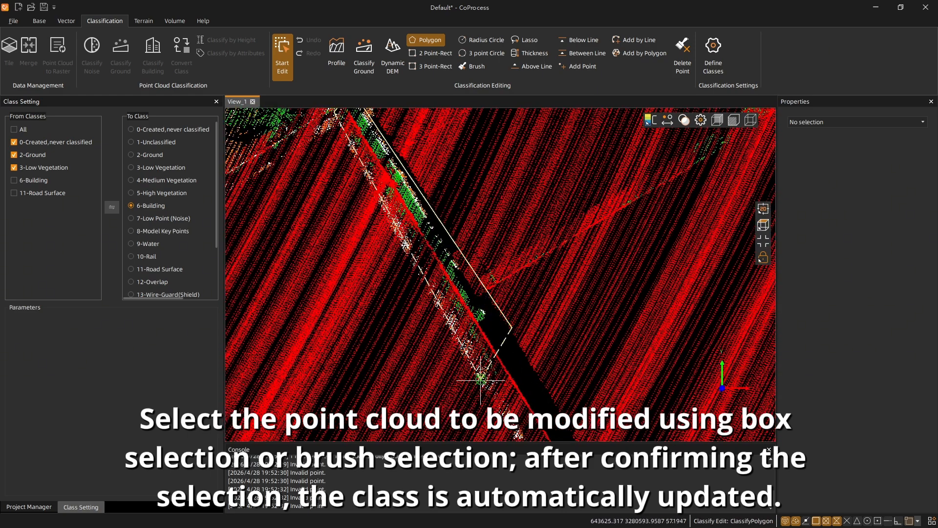
right_click(419, 382)
Step: Outline the misclassified points along the lower part of the seam between the large roofs with a polygon and reclassify them as 6-Building
scroll(429, 272, up, 3)
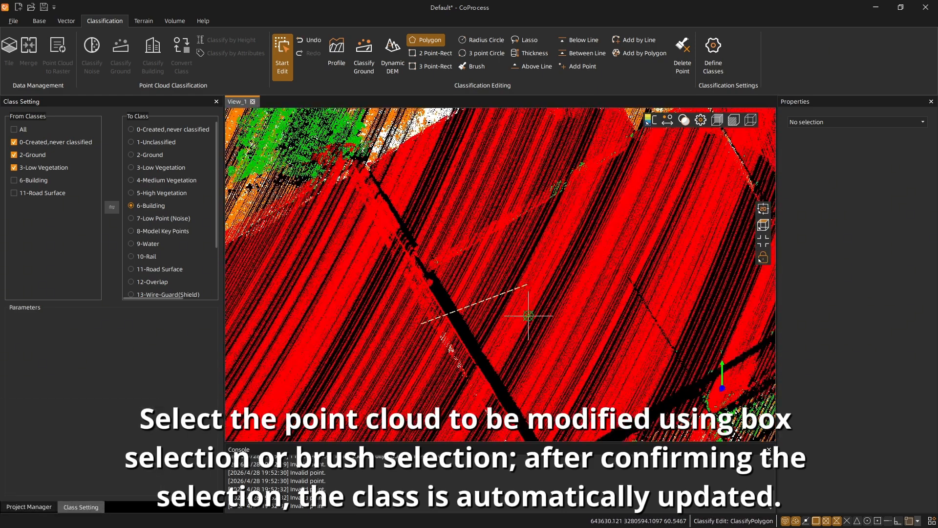
middle_drag(528, 316, 447, 215)
click(487, 314)
middle_drag(488, 316, 450, 204)
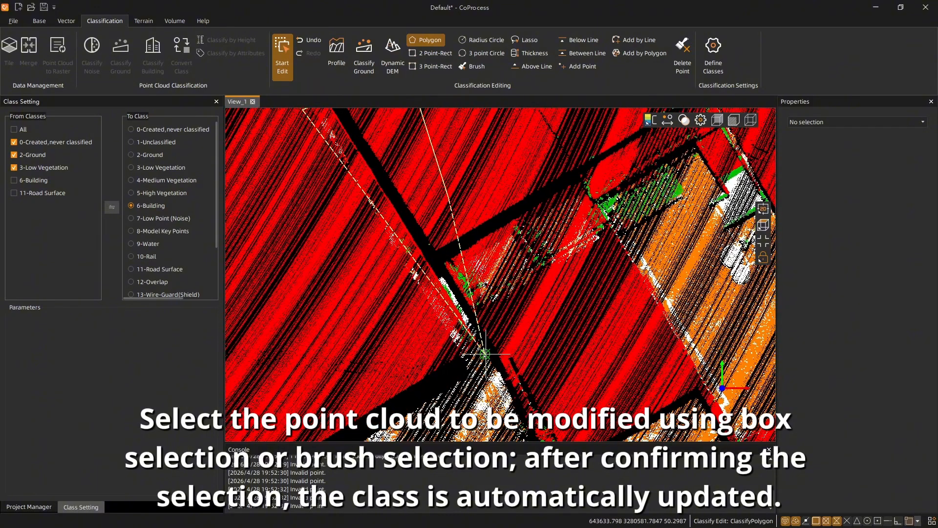
click(478, 346)
click(433, 362)
right_click(335, 198)
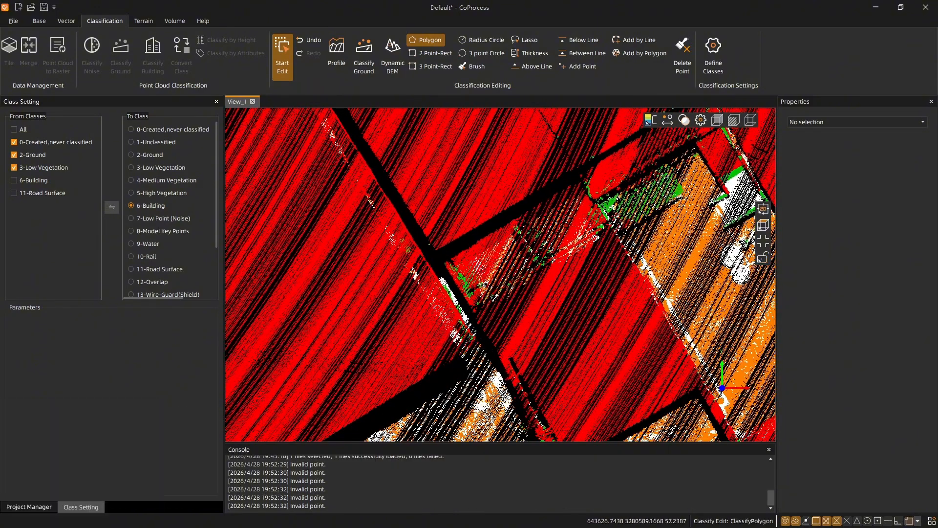
Step: Reclassify the stray vegetation and unclassified points at the end of the lower roof beside the seam as 6-Building with a polygon
click(435, 262)
click(580, 184)
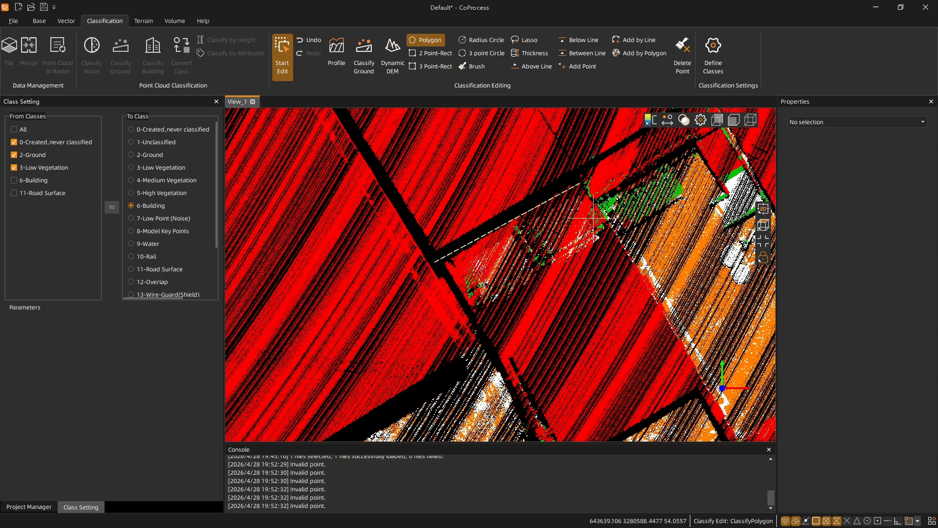
click(615, 238)
click(554, 286)
click(460, 320)
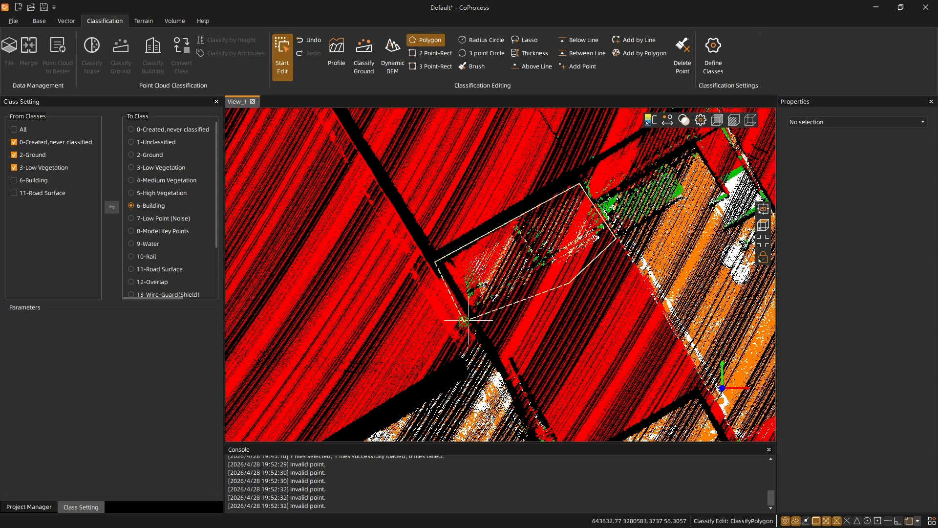
right_click(460, 320)
Step: Reclassify the green and white roof patches at the head of the narrow courtyard and the adjoining roof edges as 6-Building with one polygon
middle_drag(572, 179, 449, 271)
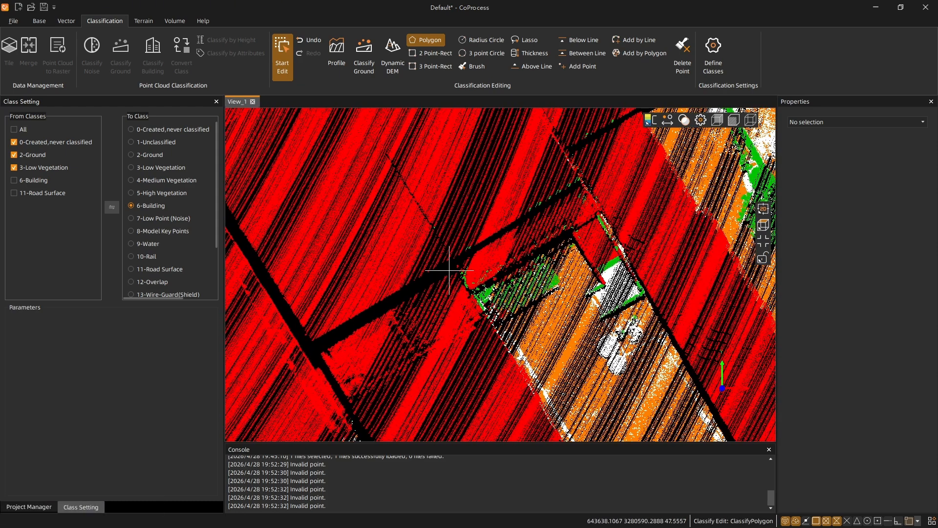
click(419, 204)
click(499, 338)
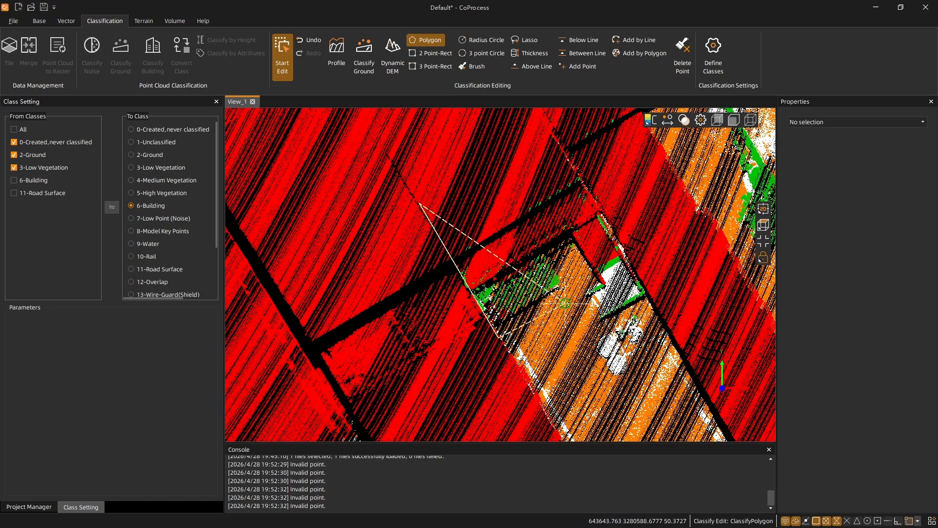
scroll(512, 317, up, 2)
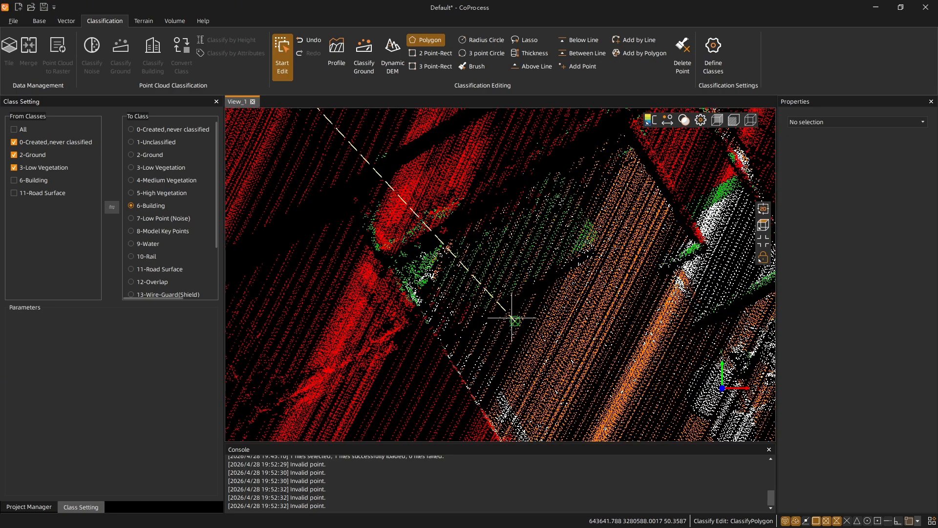
click(422, 342)
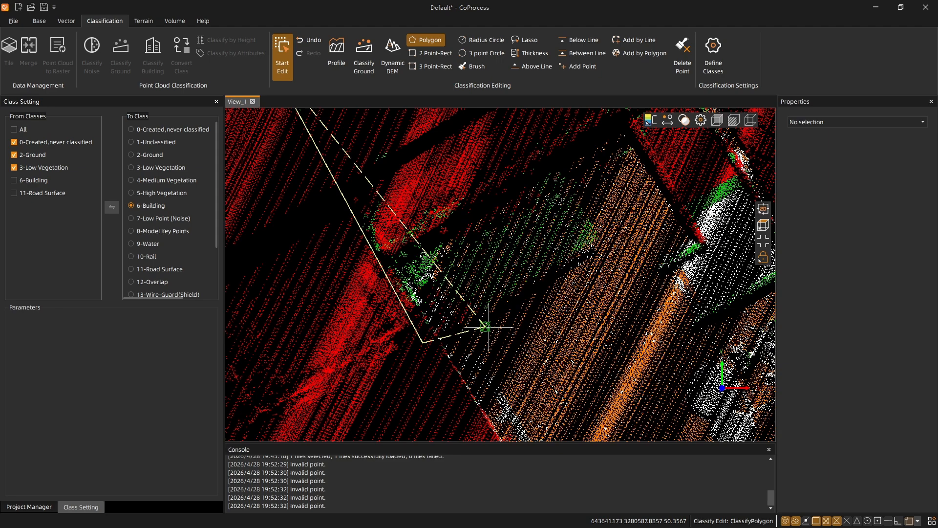
click(613, 247)
middle_drag(613, 247, 532, 340)
click(495, 264)
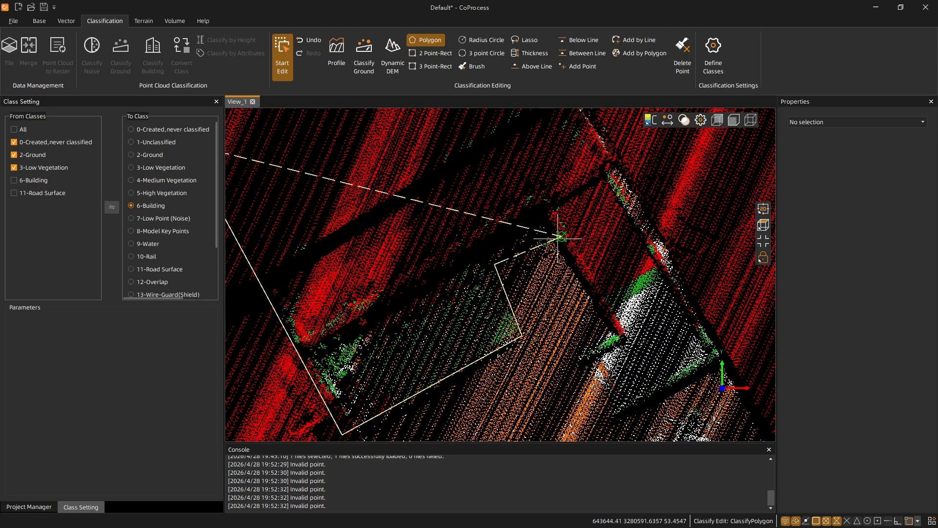
click(553, 233)
click(615, 327)
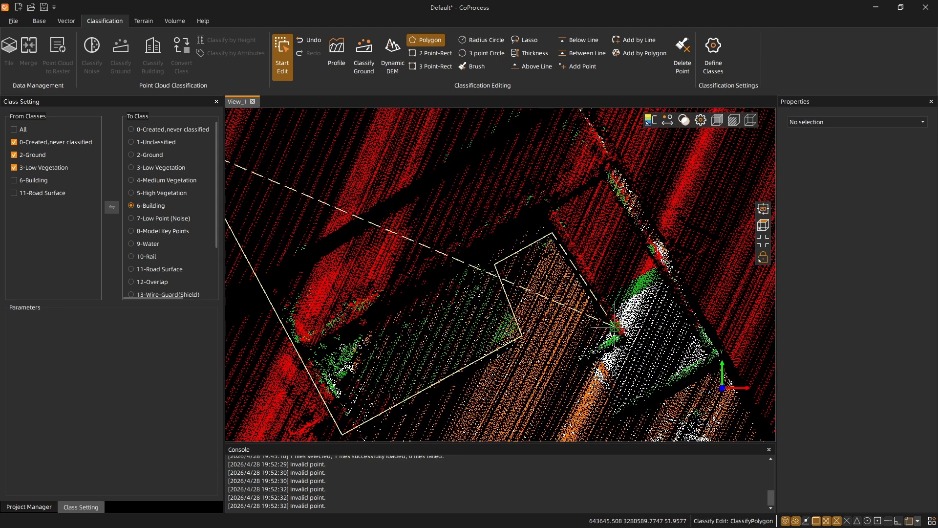
click(572, 350)
middle_drag(571, 351, 506, 306)
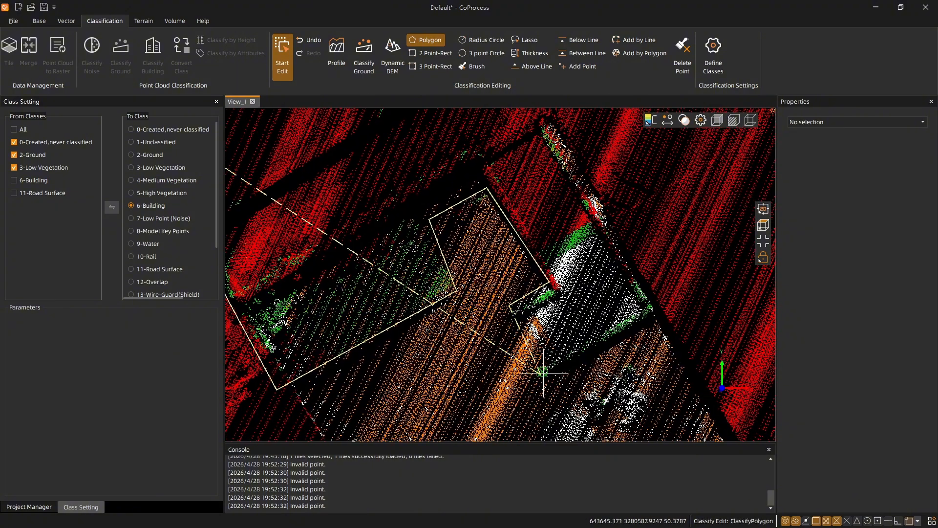
click(666, 313)
middle_drag(629, 203, 621, 312)
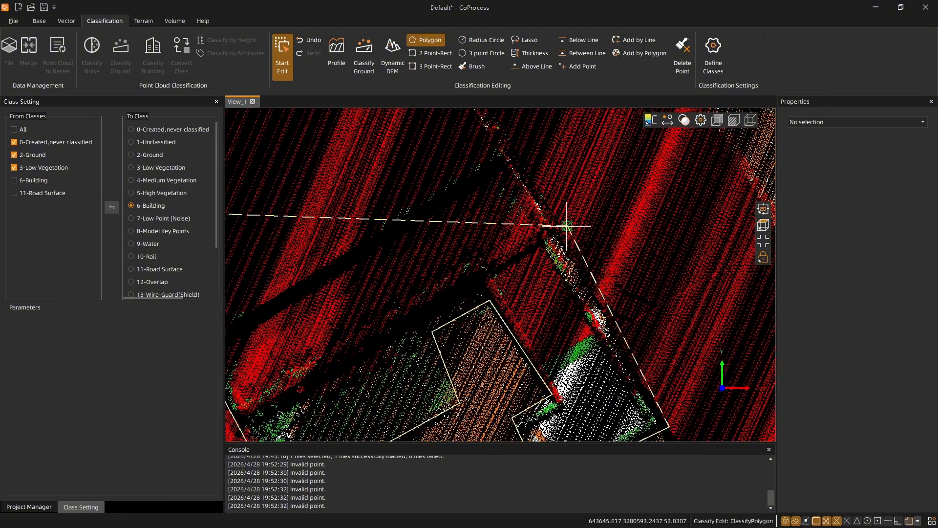
middle_drag(567, 208, 630, 336)
scroll(615, 286, down, 7)
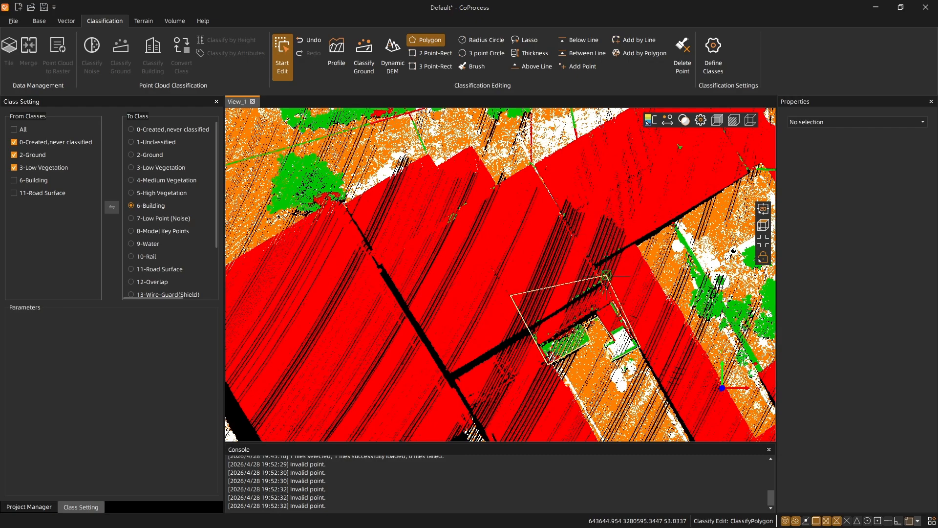
scroll(629, 249, up, 5)
click(629, 245)
click(609, 184)
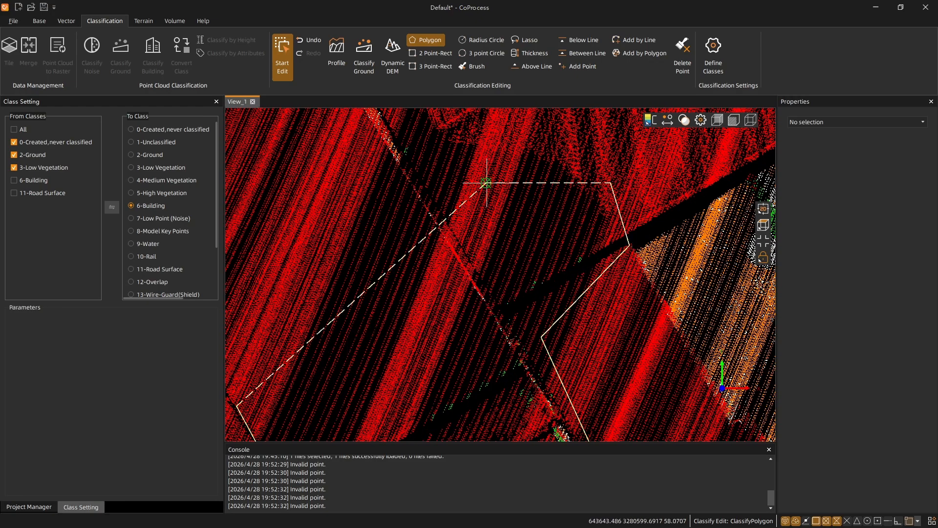
scroll(486, 185, down, 5)
middle_drag(479, 237, 480, 302)
right_click(455, 199)
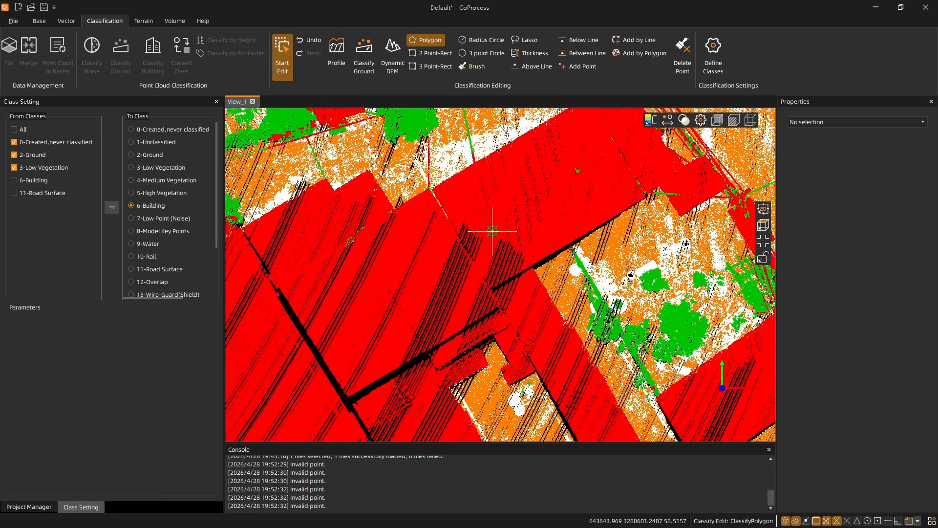
Step: Enclose the small vegetation speck on the upper rectangular roof in a polygon and reclassify it as 6-Building
middle_drag(529, 240, 452, 312)
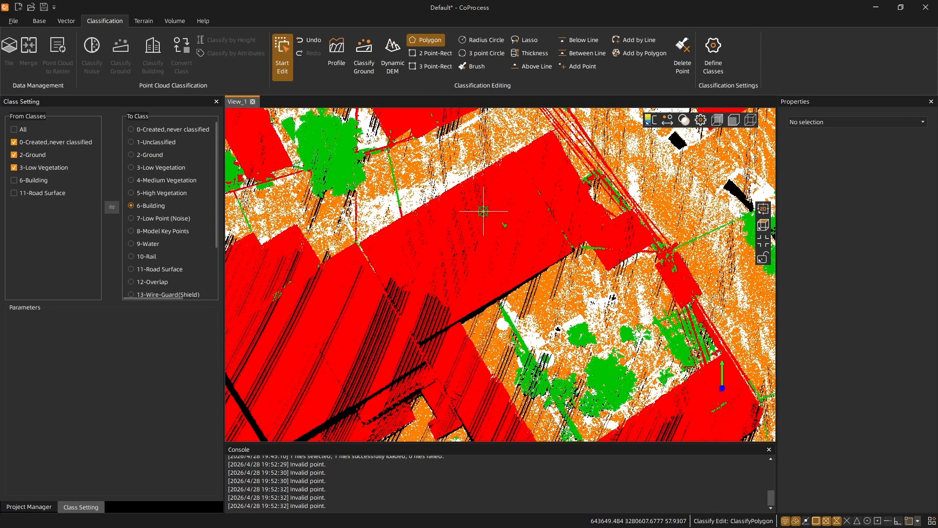
click(546, 173)
click(585, 230)
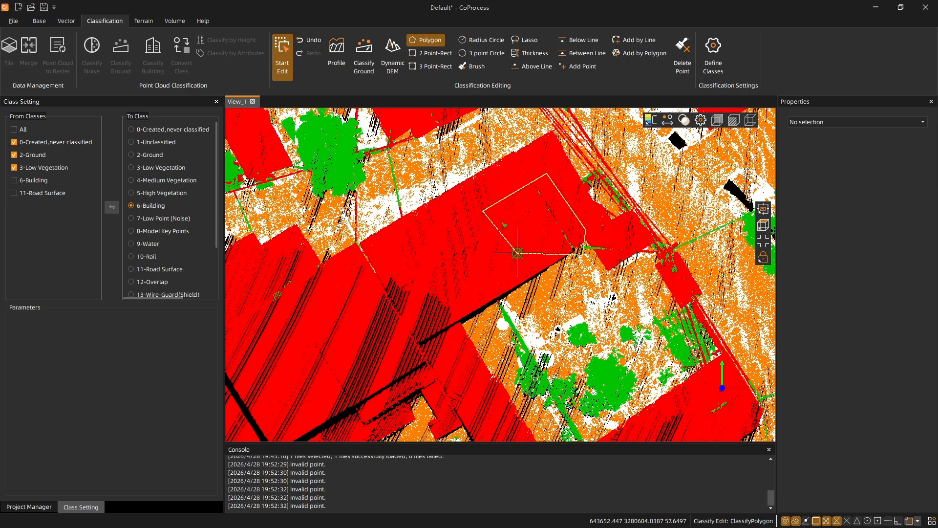
right_click(584, 251)
Step: Reclassify the thin line of vegetation points crossing the small annex at the upper roof's corner as 6-Building with a polygon
scroll(591, 245, up, 6)
middle_drag(600, 237, 485, 273)
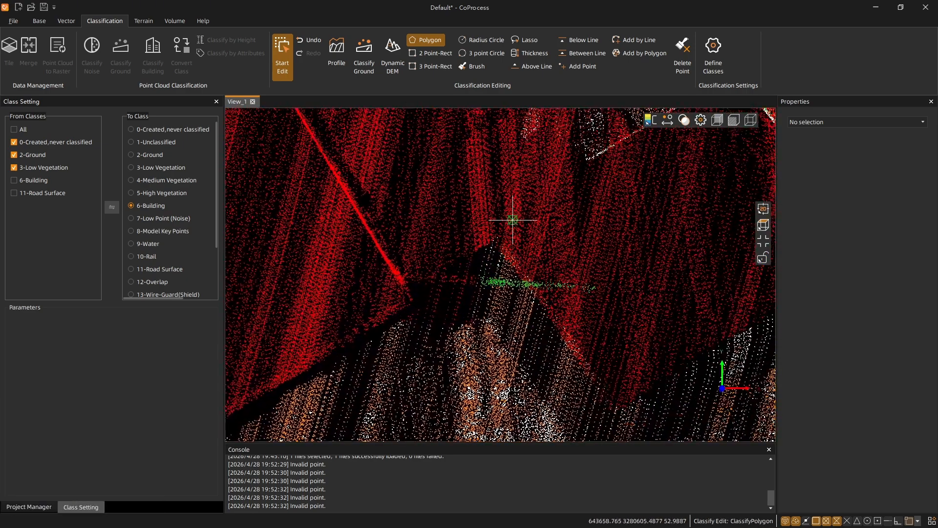
click(454, 288)
click(621, 323)
middle_drag(684, 276, 544, 224)
click(644, 273)
right_click(643, 288)
scroll(601, 292, down, 8)
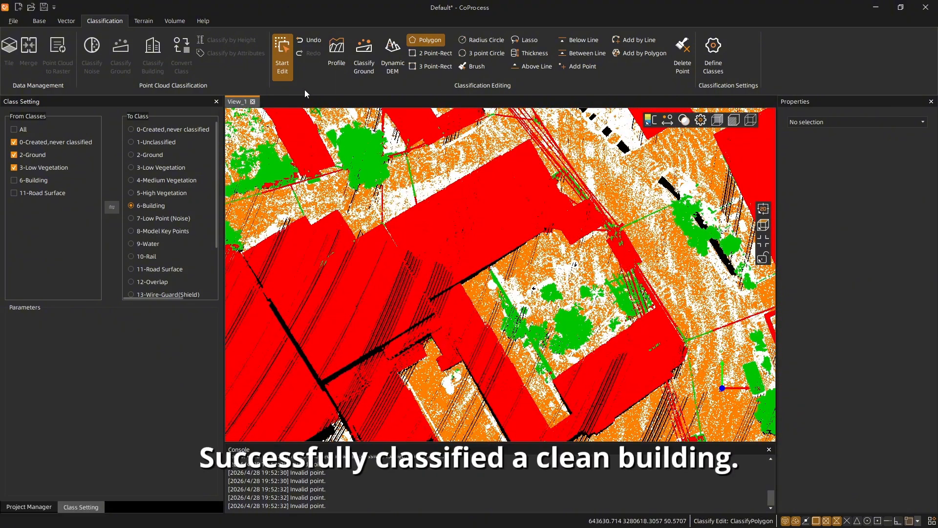
Step: End the classification editing session on the cleaned building
click(290, 69)
shift+middle_drag(428, 237, 499, 270)
scroll(515, 256, down, 3)
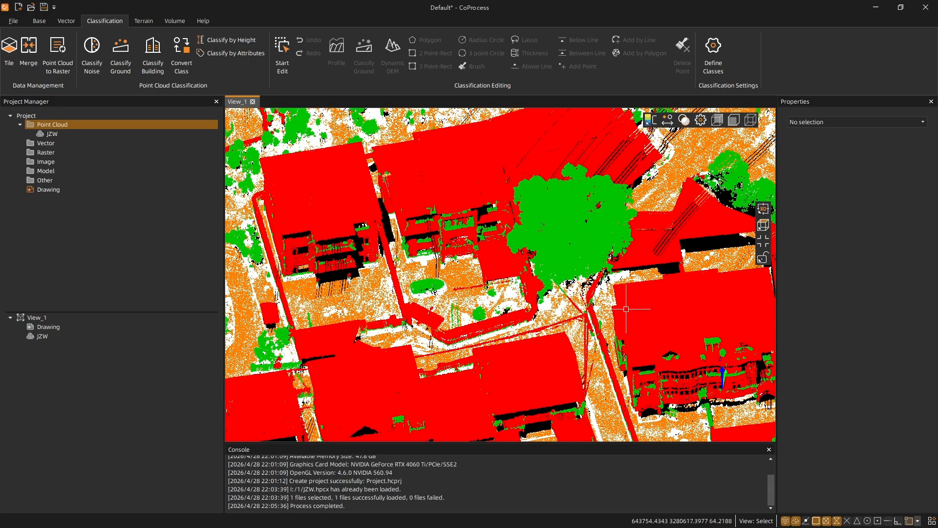
Step: Compare the facade of the building beside the large tree in RGB and Classification colouring to find misclassified points
middle_drag(457, 231, 481, 213)
scroll(464, 261, up, 3)
scroll(453, 272, up, 4)
scroll(453, 272, down, 4)
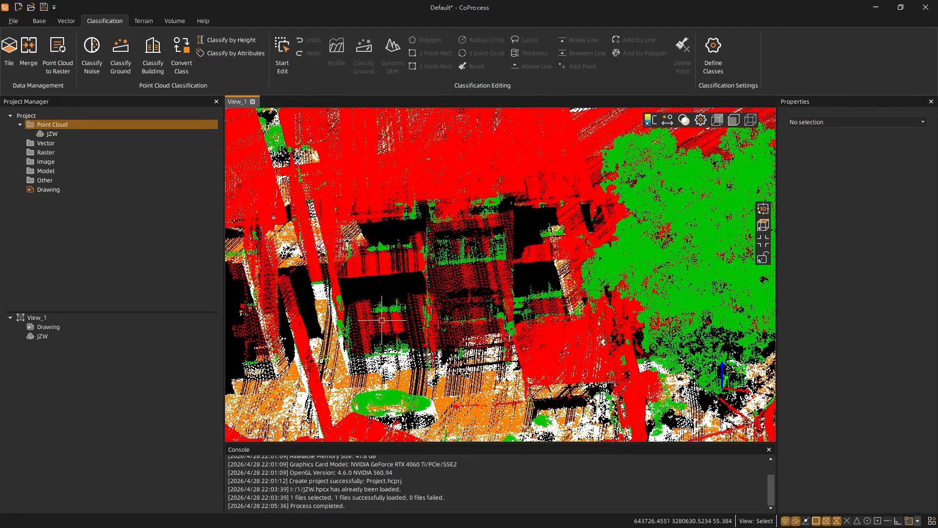
shift+middle_drag(475, 305, 492, 326)
click(649, 120)
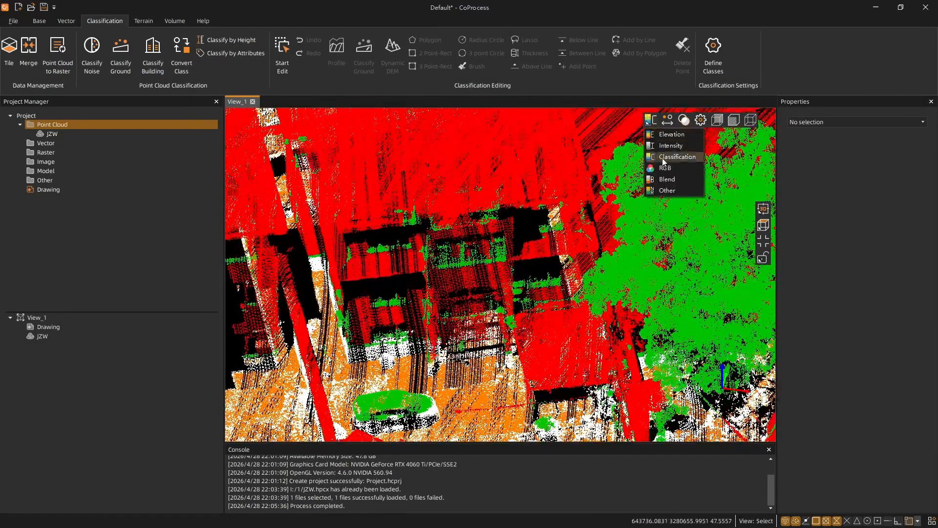
click(674, 167)
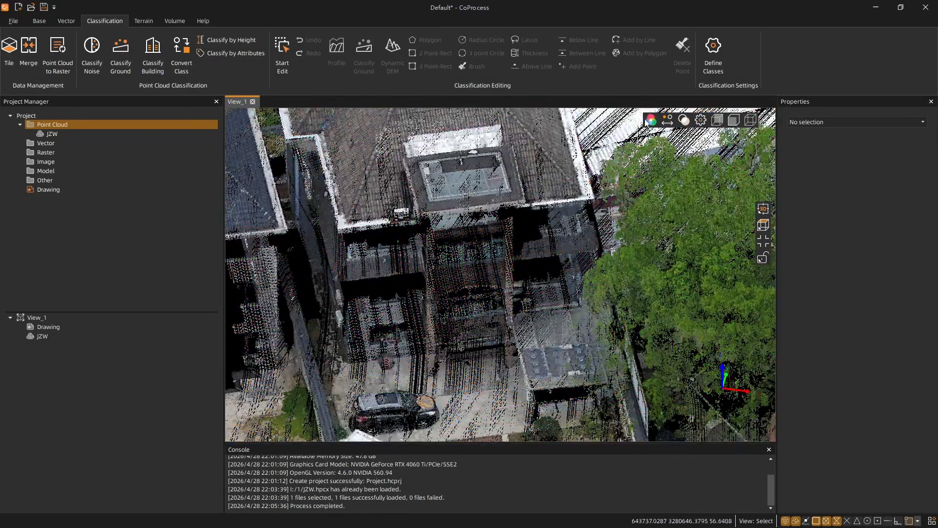
click(649, 119)
click(677, 155)
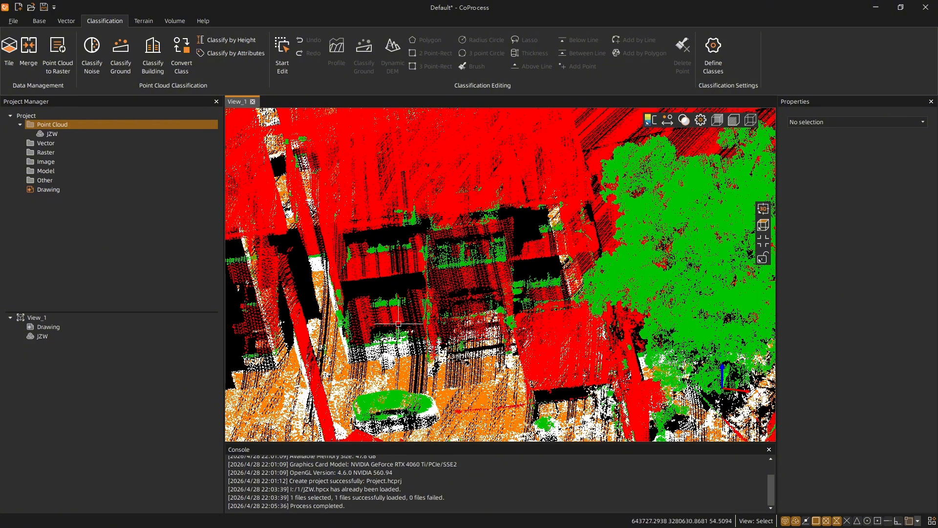
Step: Start classification editing and draw a profile section about 4.54 m wide along the facade of the building beside the large tree
click(283, 58)
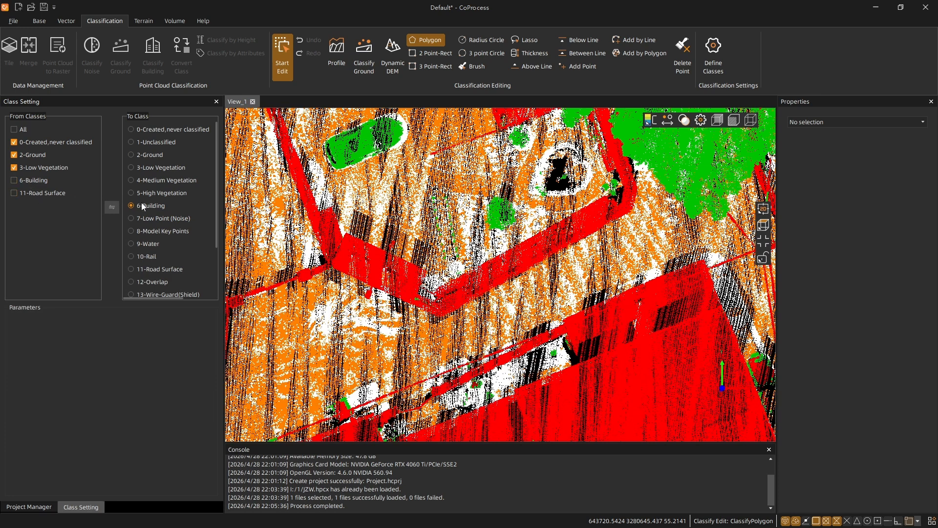
middle_drag(452, 123, 424, 191)
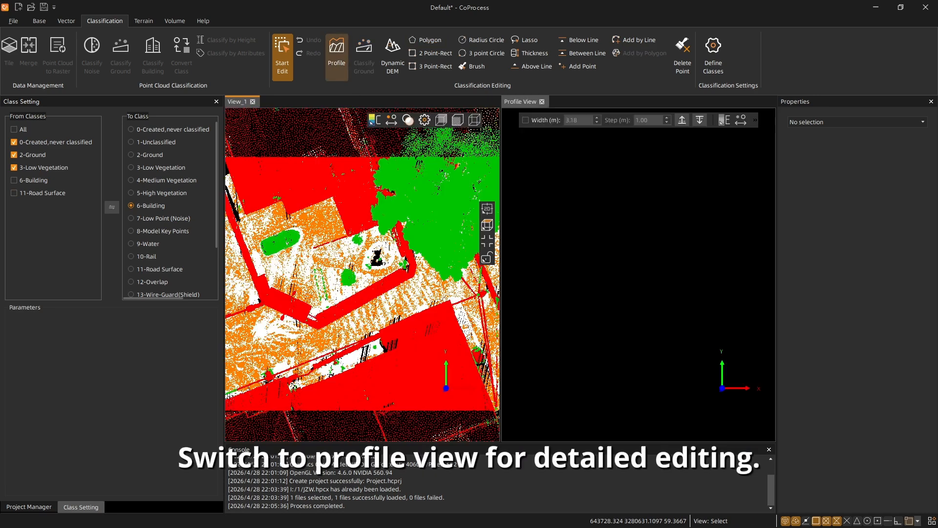
middle_drag(280, 195, 306, 268)
scroll(306, 268, up, 4)
middle_drag(258, 315, 319, 292)
click(290, 281)
middle_drag(432, 226, 296, 306)
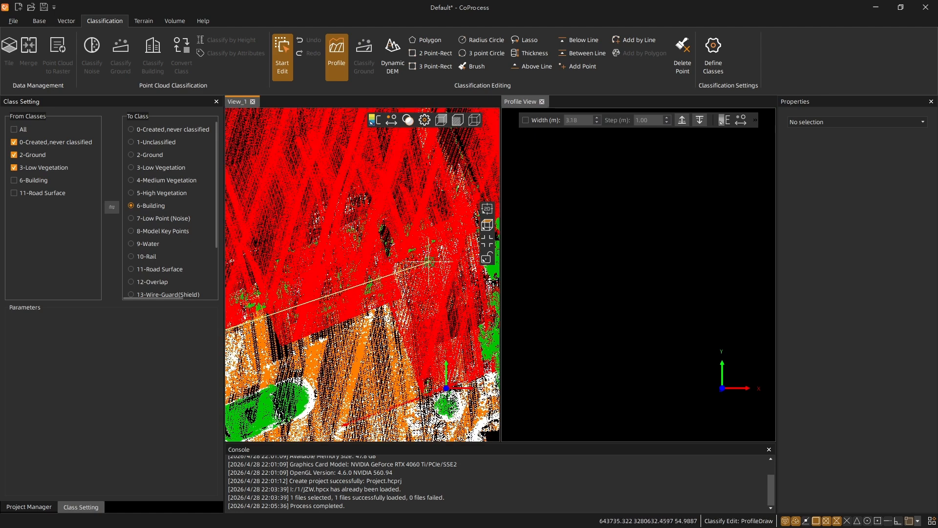
click(473, 233)
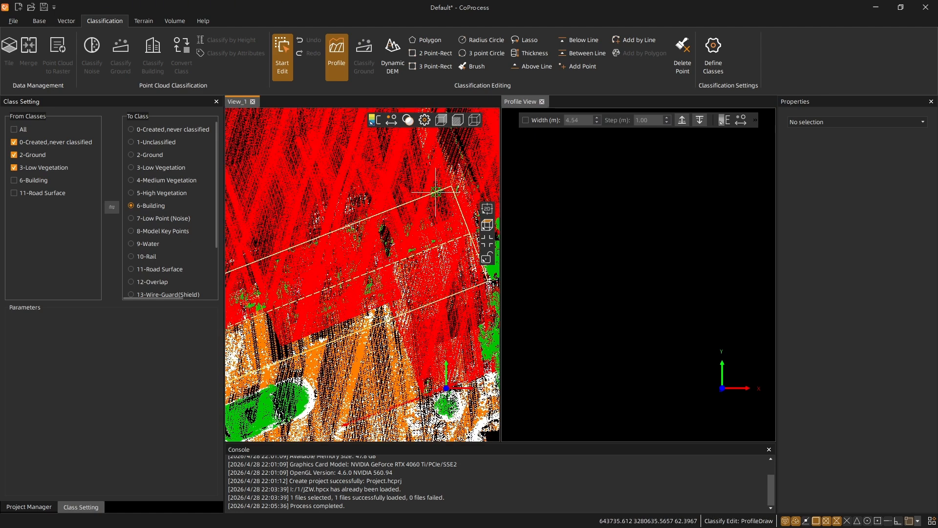
click(435, 193)
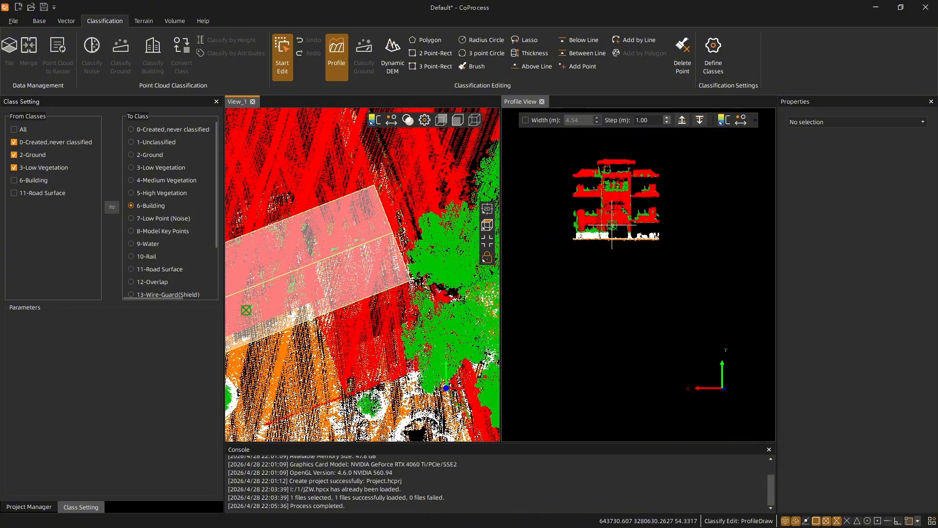
scroll(607, 290, up, 5)
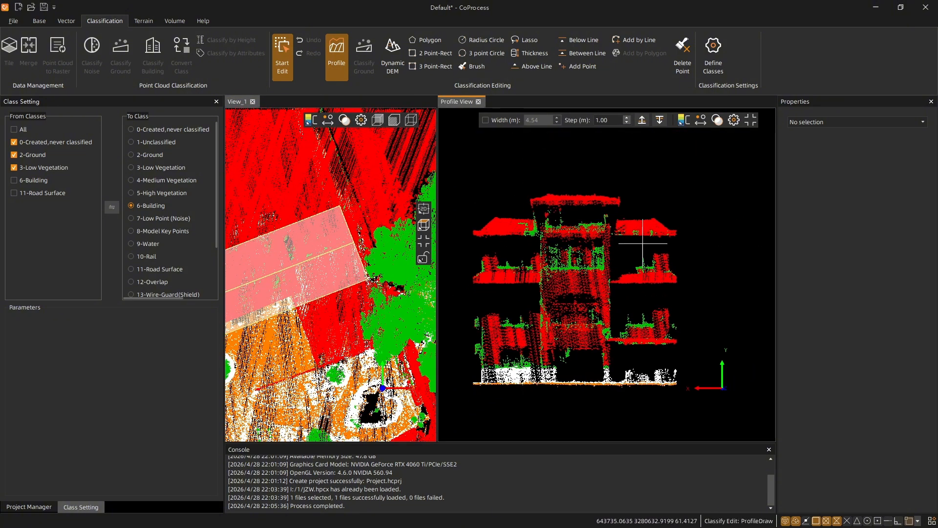
Step: Enclose the whole facade section in a polygon in the profile view and reclassify its unclassified, ground and low vegetation points as 6-Building
click(422, 43)
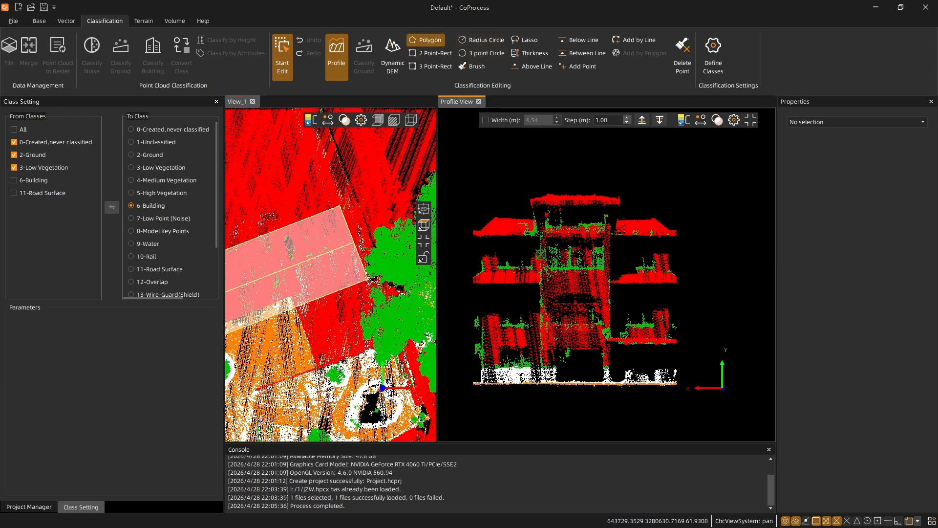
middle_drag(559, 242, 604, 237)
click(505, 411)
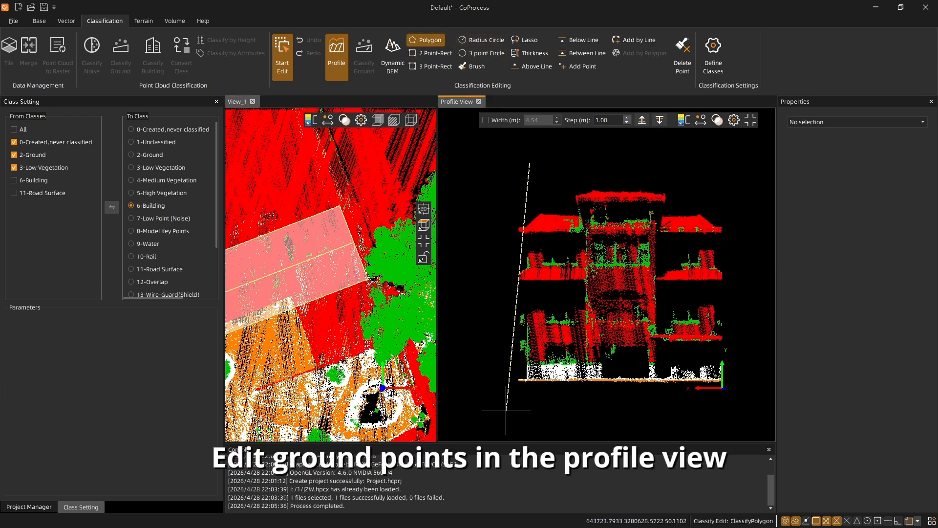
middle_drag(662, 404, 538, 388)
click(637, 382)
middle_drag(624, 170, 675, 190)
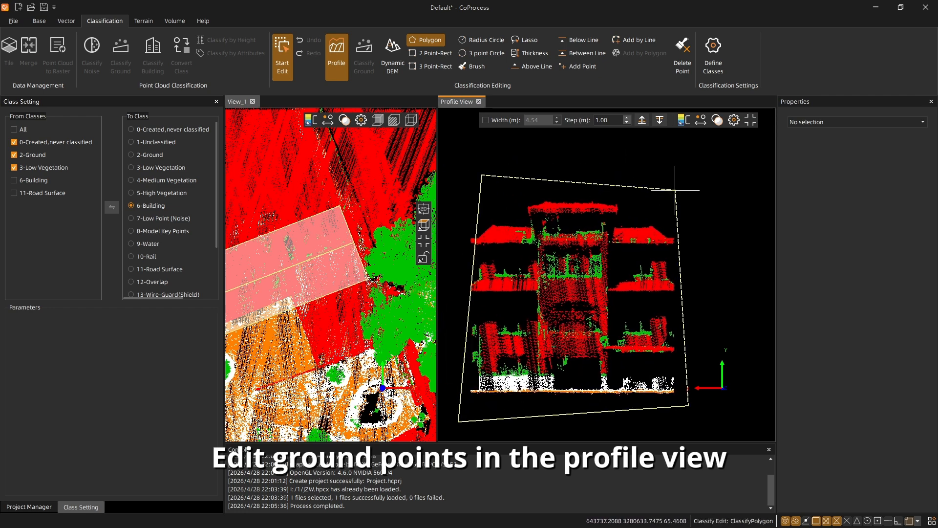
right_click(675, 190)
click(688, 197)
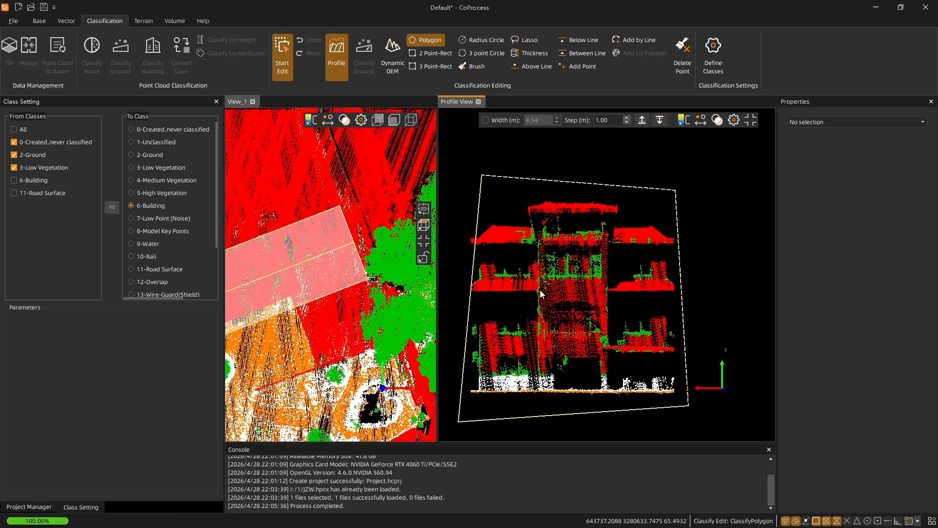
scroll(550, 289, up, 2)
middle_drag(551, 289, 581, 270)
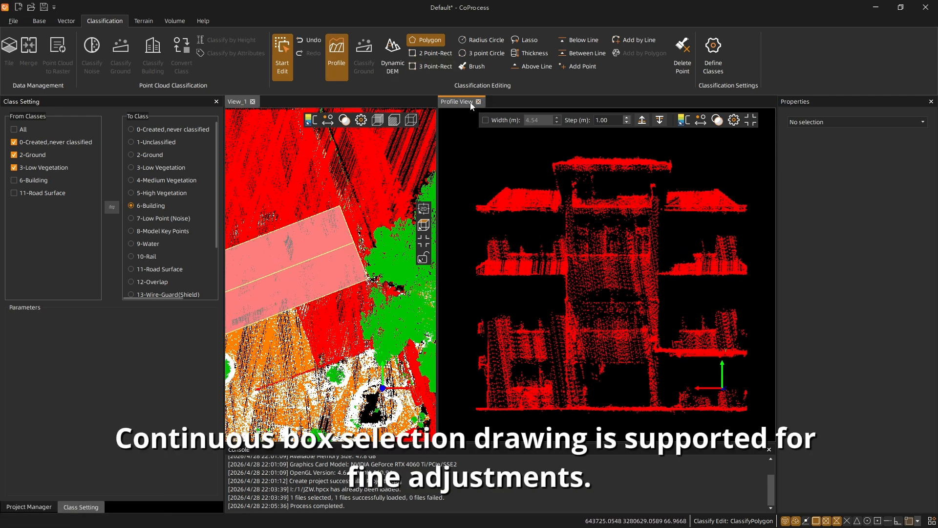
Step: Close the profile view, end the editing session and check the facade beside the large tree
click(326, 63)
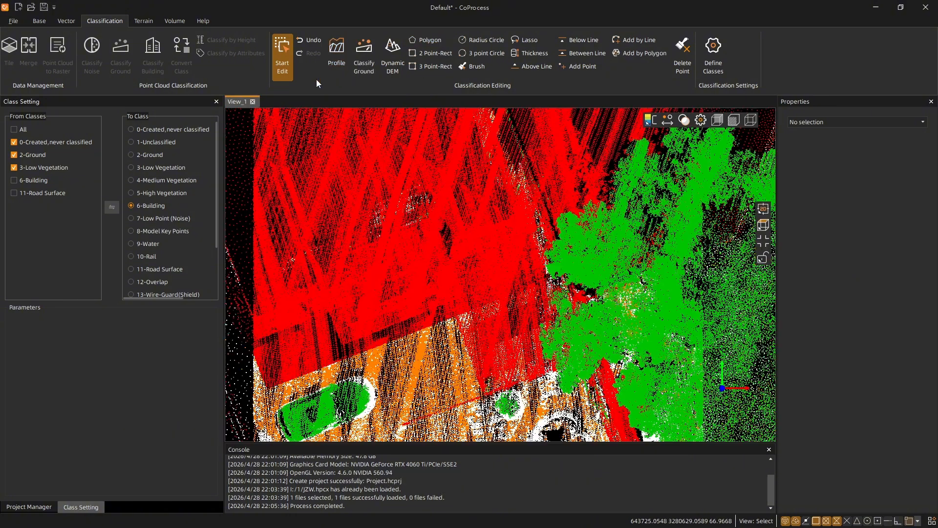
click(289, 68)
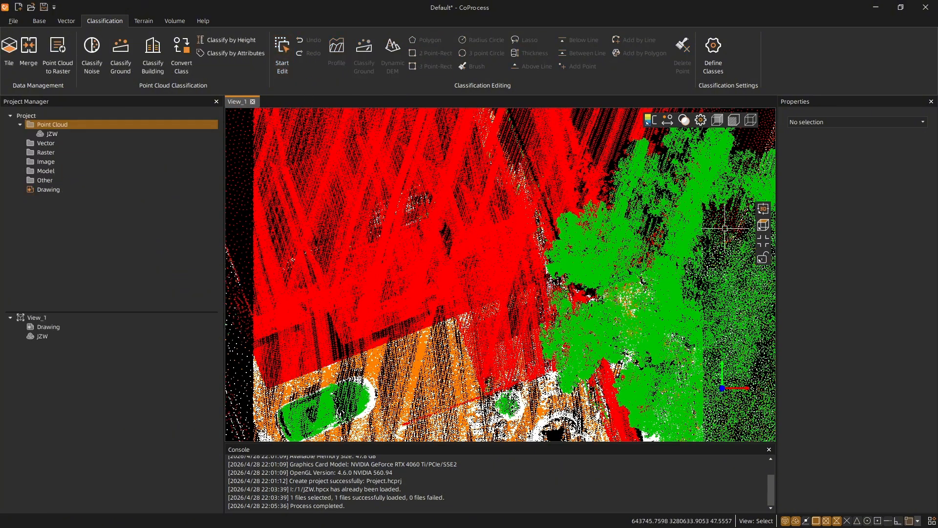
mouse_move(495, 287)
shift+middle_down()
mouse_move(469, 254)
mouse_move(512, 249)
mouse_move(464, 259)
mouse_move(471, 310)
mouse_move(478, 267)
shift+middle_up()
scroll(461, 247, down, 4)
scroll(479, 267, up, 3)
shift+middle_drag(491, 333, 507, 289)
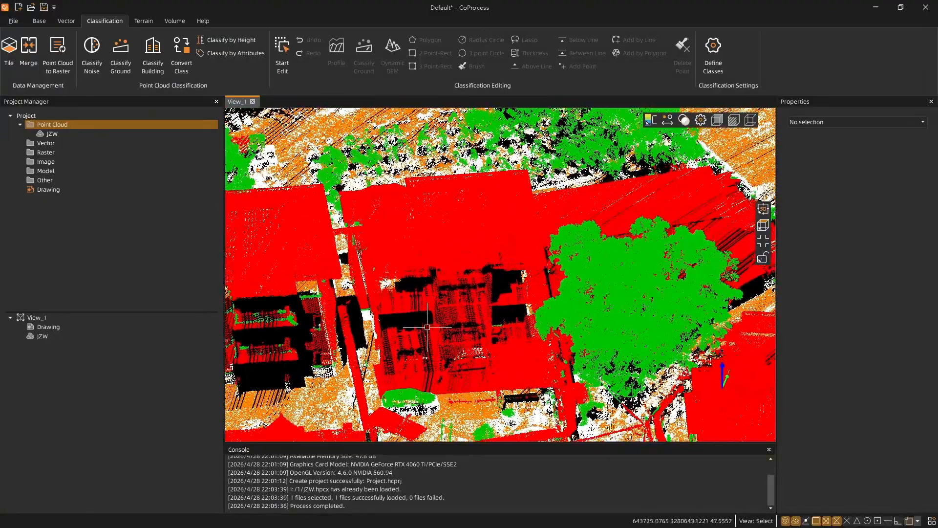
mouse_move(463, 332)
shift+middle_down()
mouse_move(464, 379)
mouse_move(427, 357)
shift+middle_up()
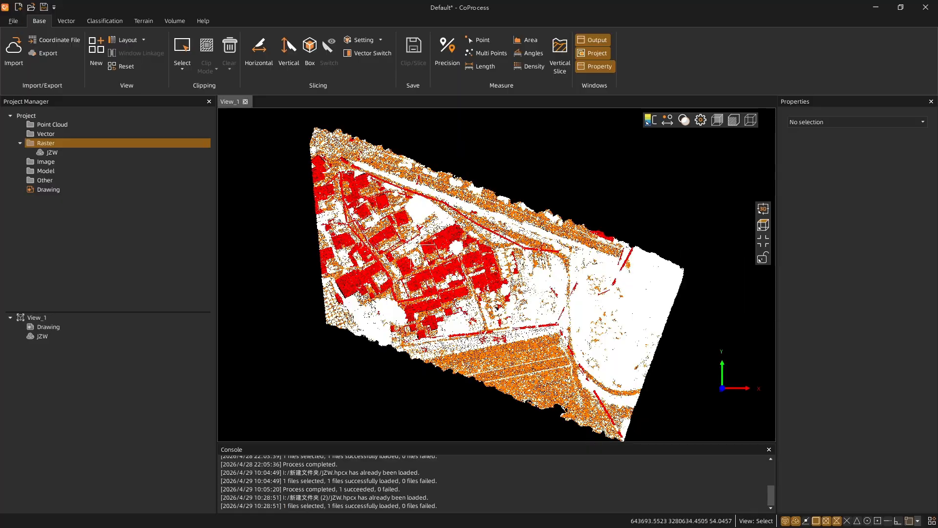
Step: Examine the vegetated road corridor around the power line pole in Classification and RGB colouring, ending in Classification colouring
middle_drag(427, 208, 502, 269)
scroll(463, 253, up, 5)
scroll(462, 240, up, 4)
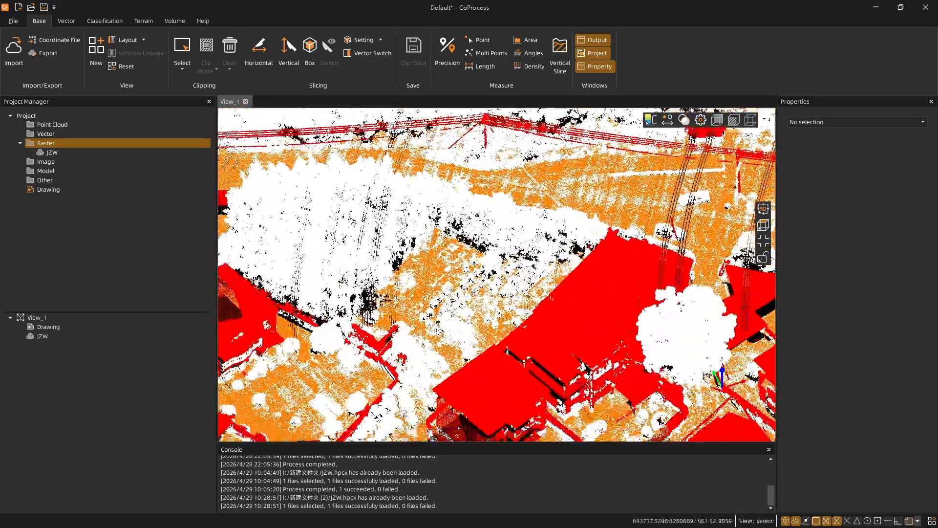
shift+middle_drag(390, 343, 461, 355)
scroll(462, 235, up, 5)
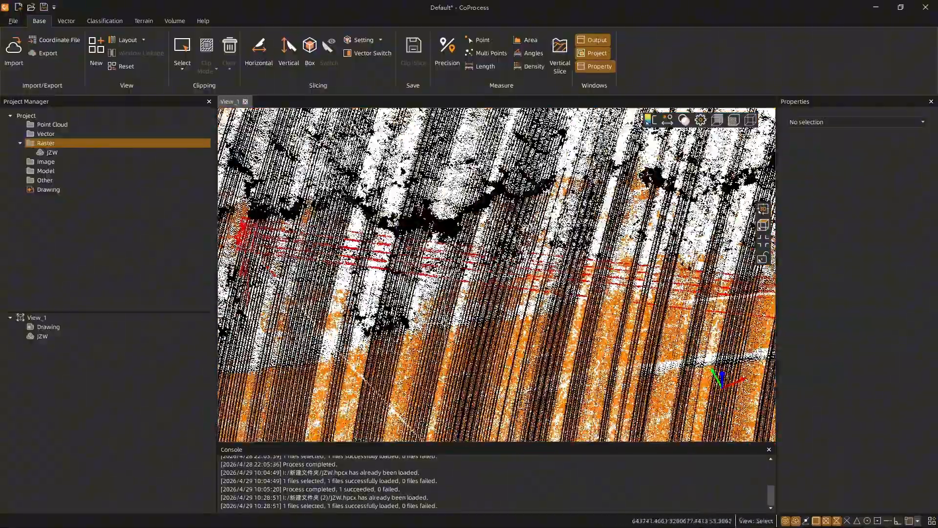
shift+middle_drag(462, 235, 465, 266)
scroll(465, 265, up, 3)
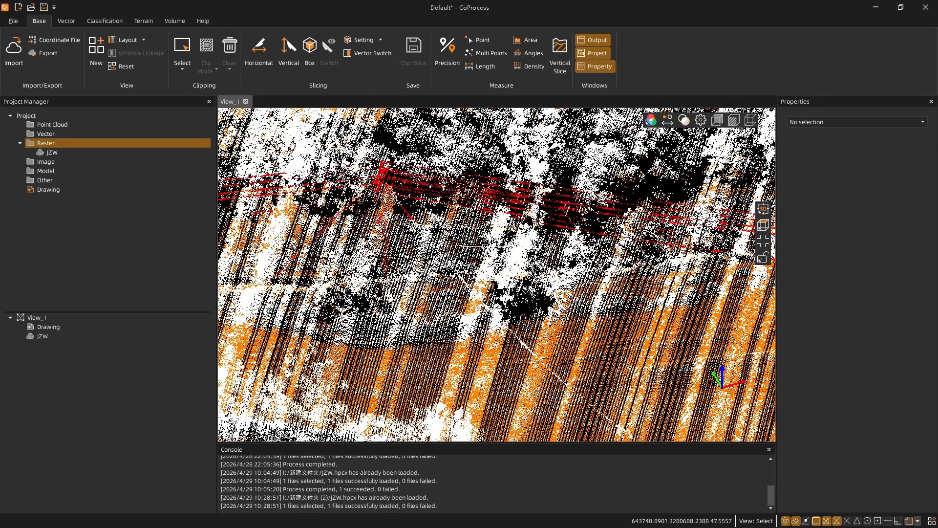
shift+middle_drag(464, 237, 424, 249)
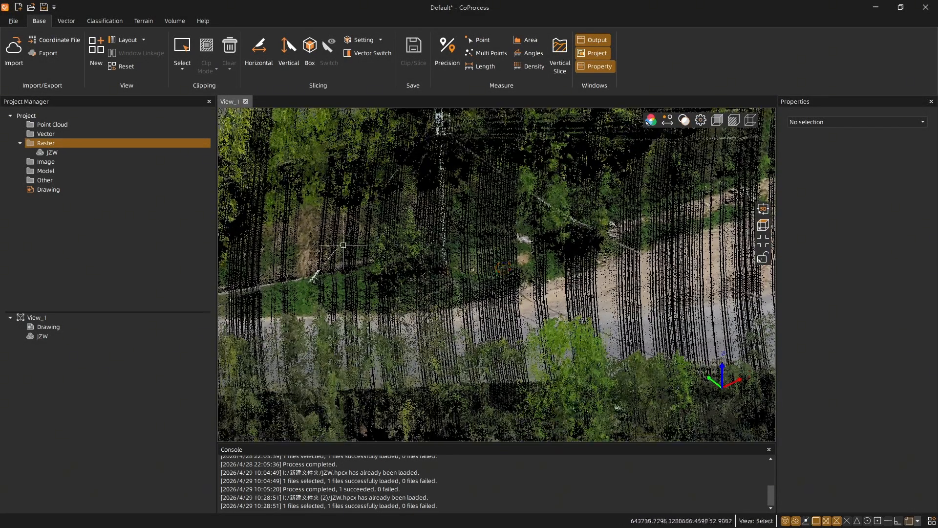
mouse_move(317, 216)
middle_down()
mouse_move(437, 226)
mouse_move(477, 264)
mouse_move(504, 266)
mouse_move(434, 293)
middle_up()
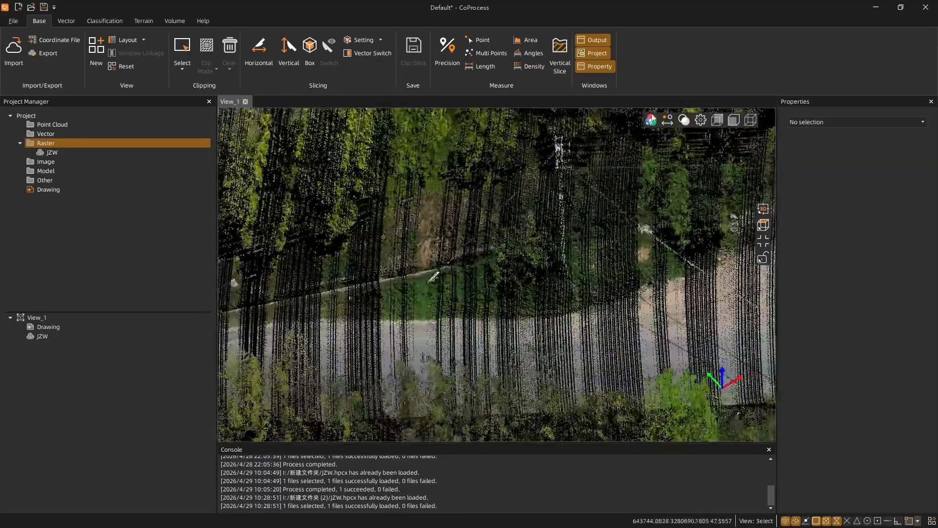
click(661, 122)
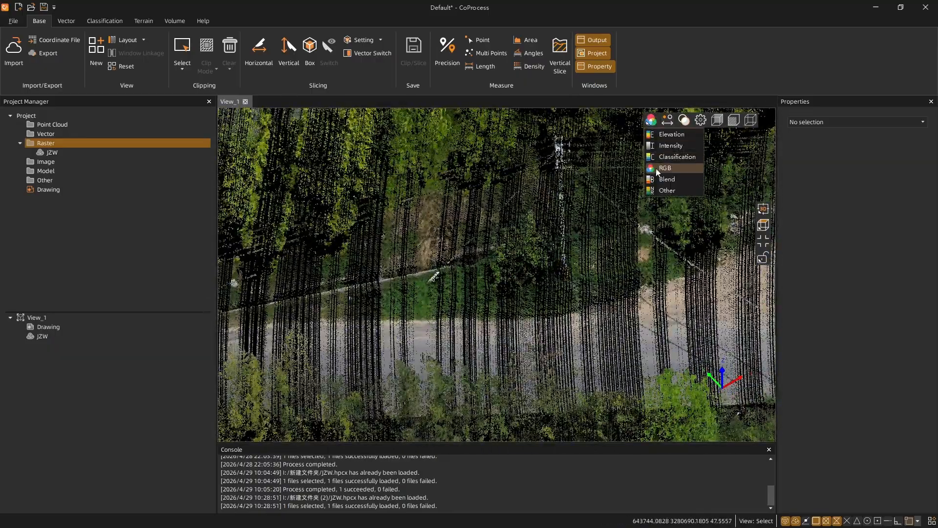
click(672, 166)
shift+middle_drag(562, 229, 514, 334)
scroll(572, 321, down, 5)
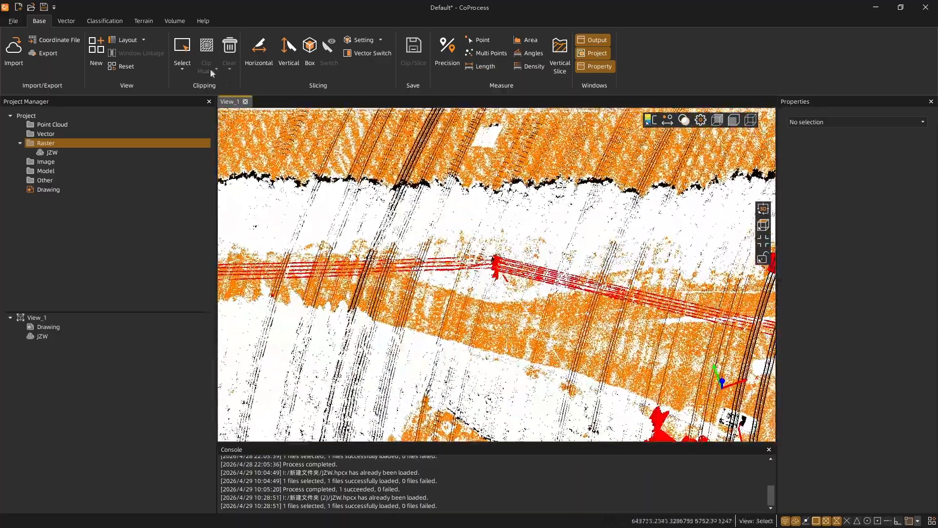
Step: Start classification editing and set up Classify Ground with the Hill scene
click(112, 21)
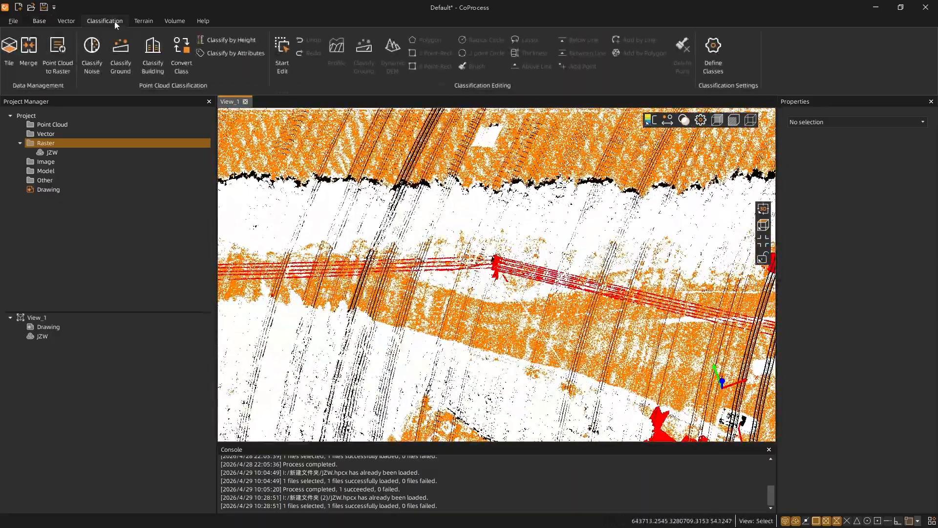
click(281, 49)
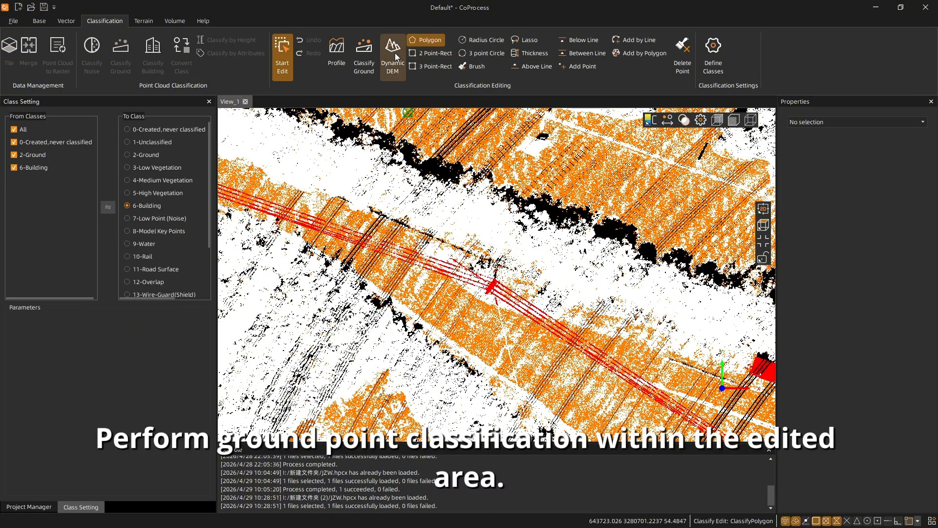
click(354, 59)
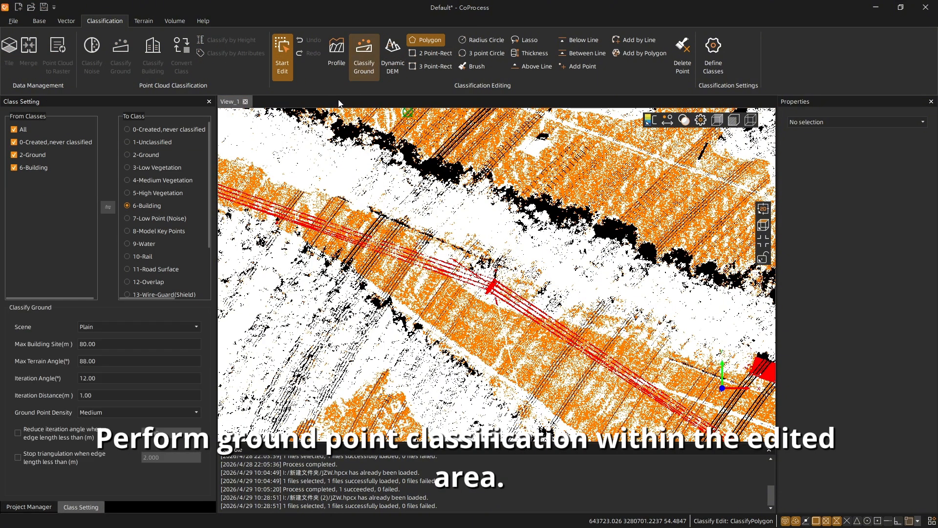
click(95, 330)
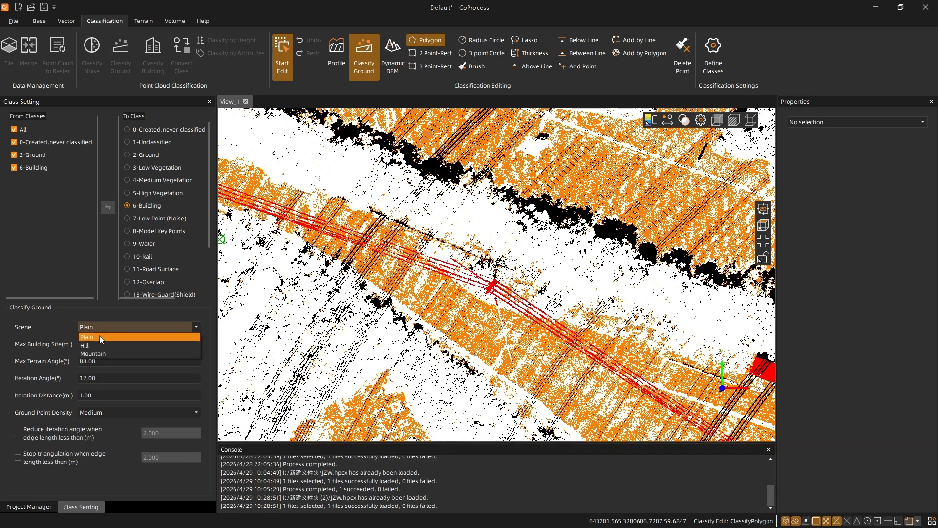
click(99, 344)
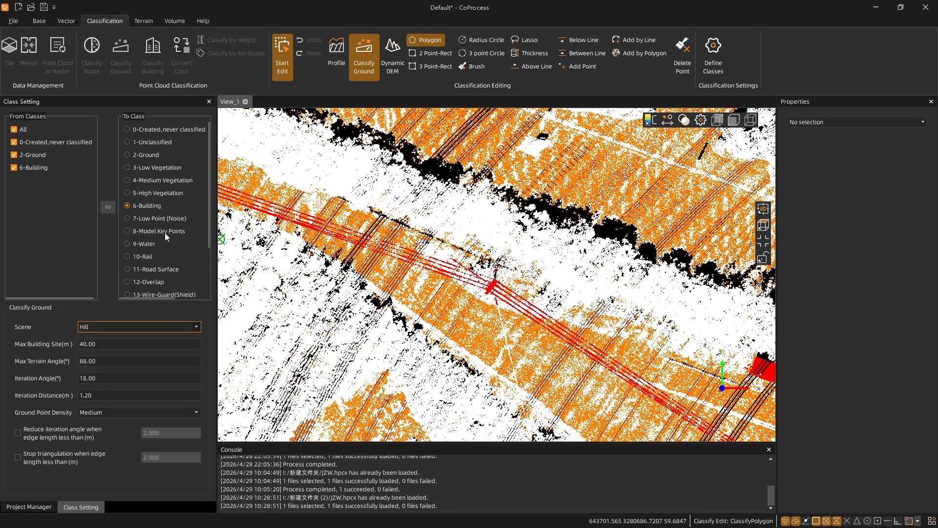
Step: Set the target class to 2-Ground and exclude 6-Building from the source classes
click(152, 155)
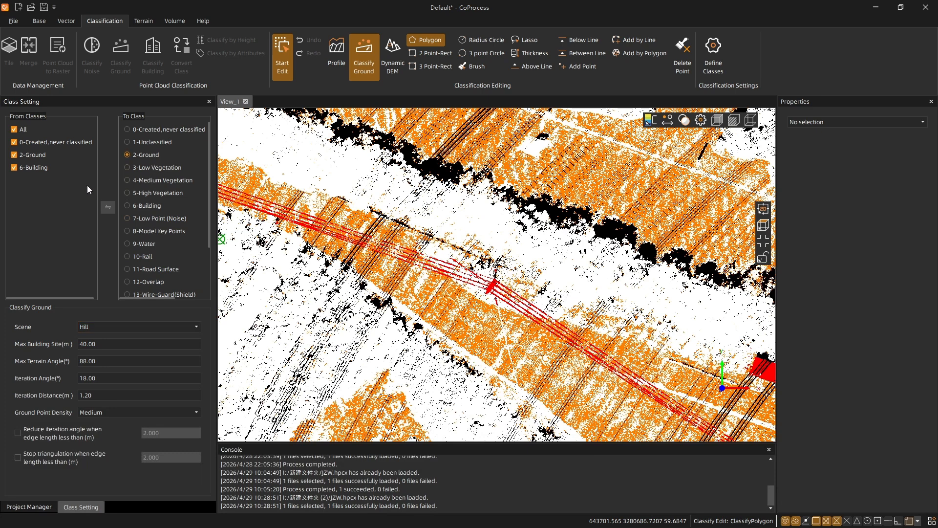
middle_drag(522, 237, 511, 244)
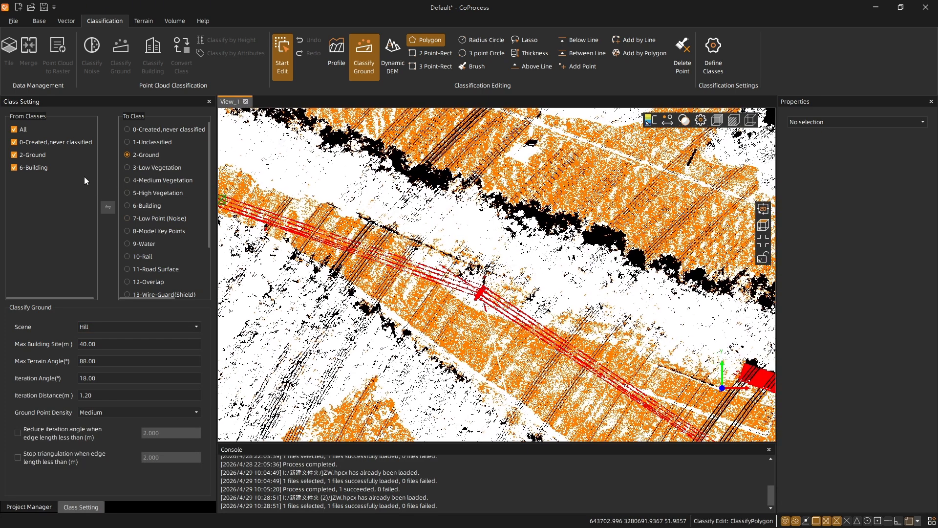
click(39, 168)
scroll(445, 220, down, 3)
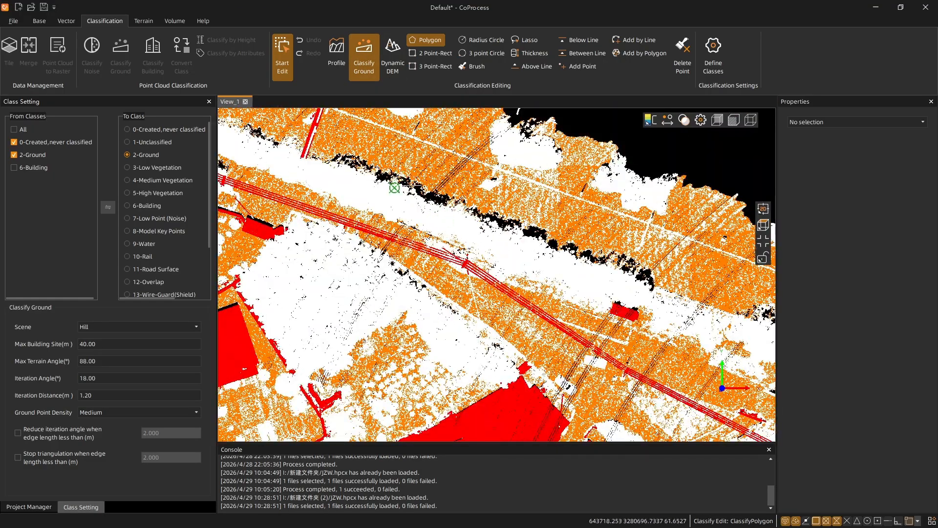
Step: Outline the road corridor around the power line with a polygon and run the local ground classification inside it
middle_drag(386, 276, 391, 303)
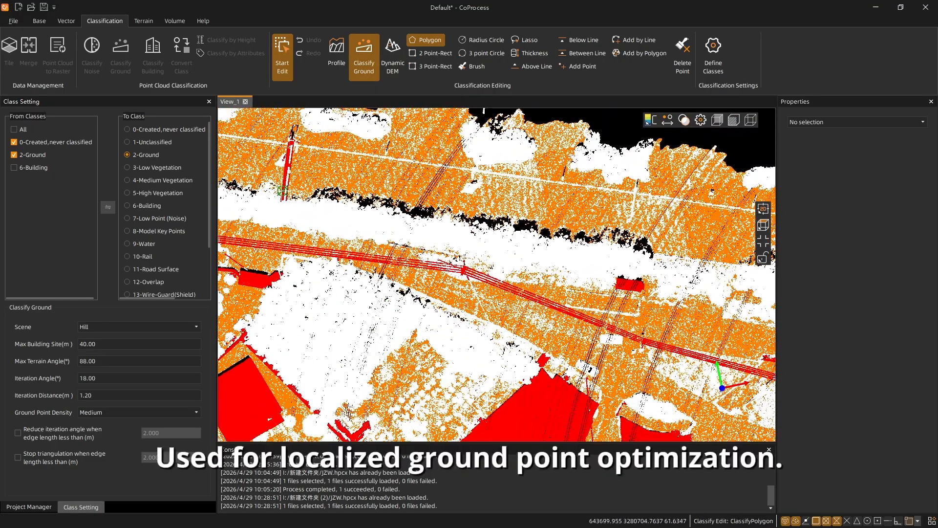
click(281, 189)
click(240, 291)
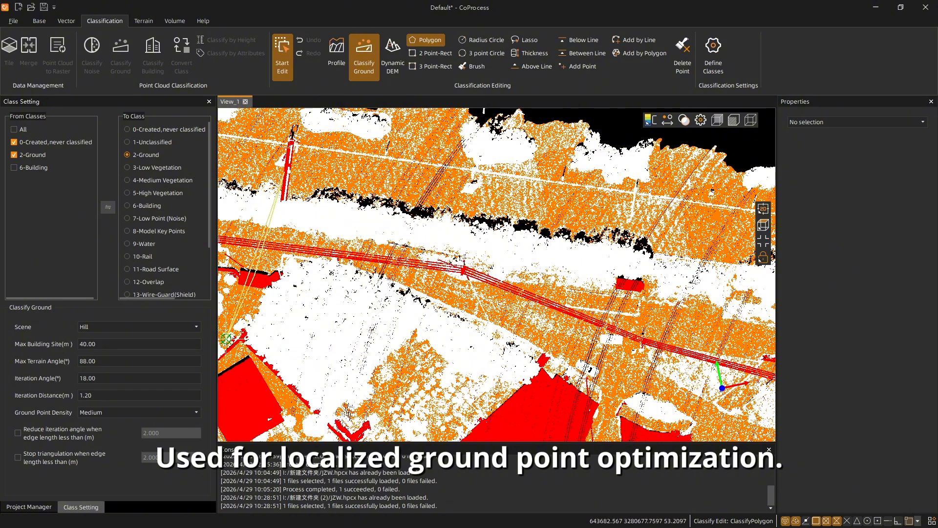
click(230, 345)
click(336, 437)
click(461, 436)
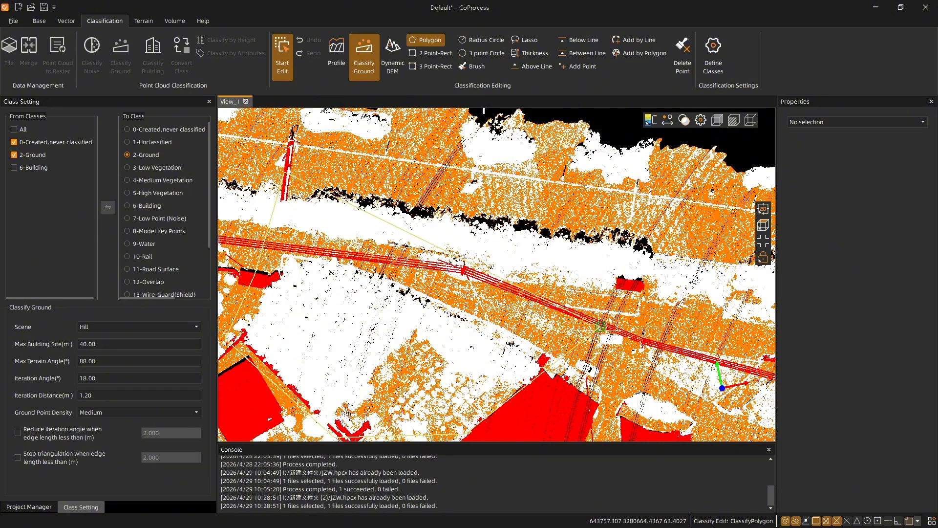
click(711, 207)
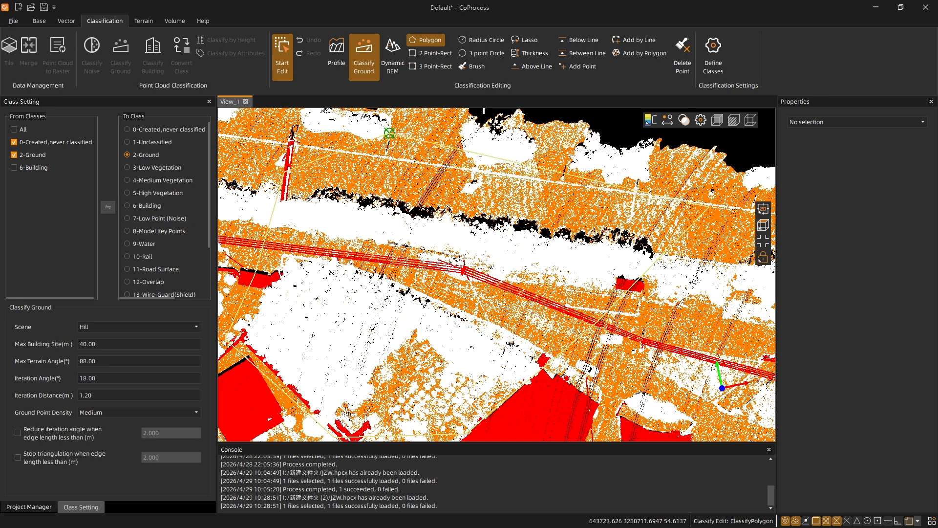
click(292, 118)
middle_drag(305, 143, 290, 143)
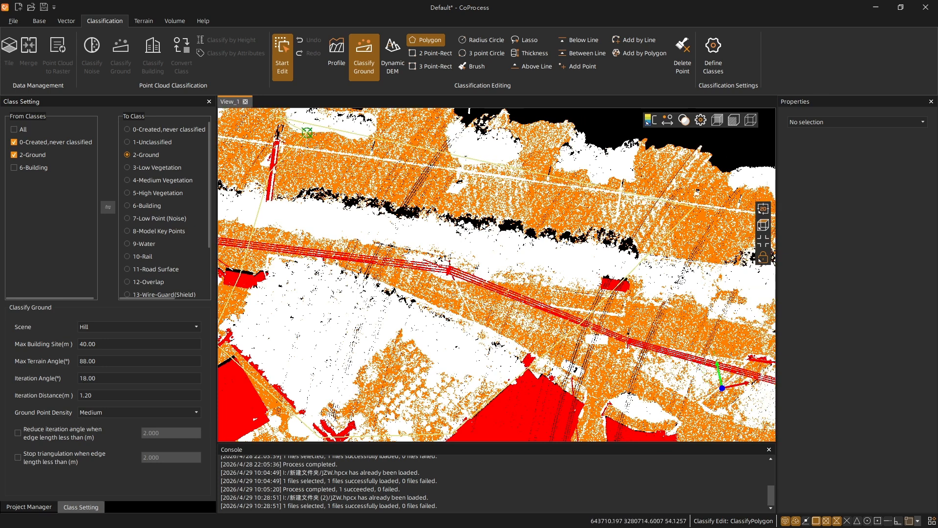
right_click(279, 140)
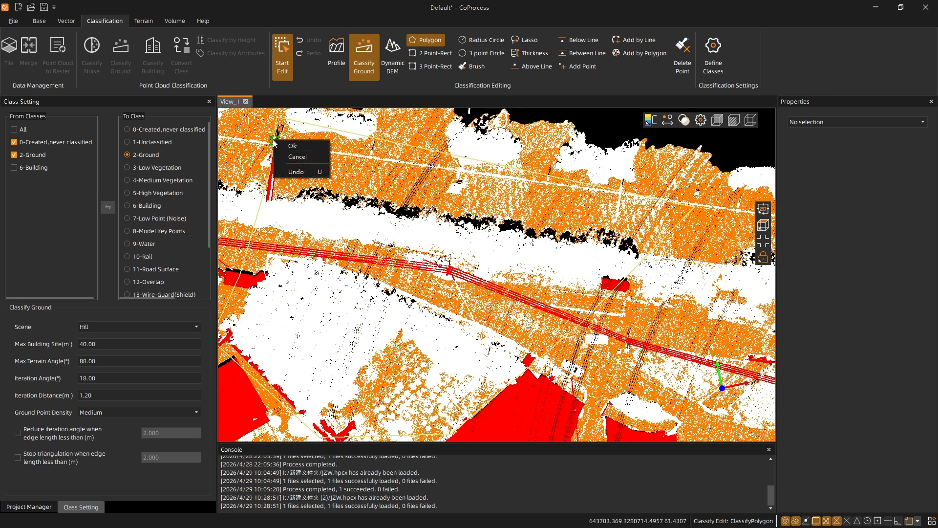
click(291, 145)
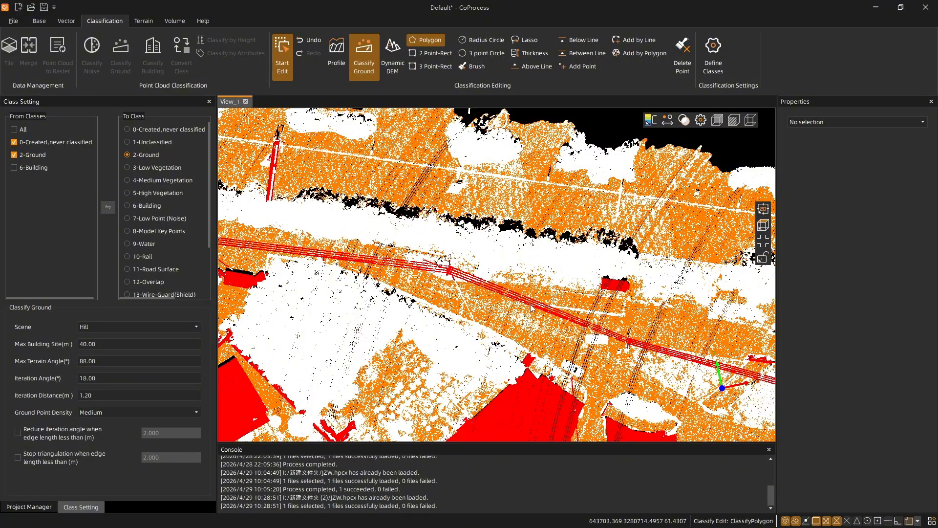
Step: Inspect the reclassified corridor around the power line pole in Classification and RGB colouring, ending in Classification colouring
scroll(440, 247, up, 4)
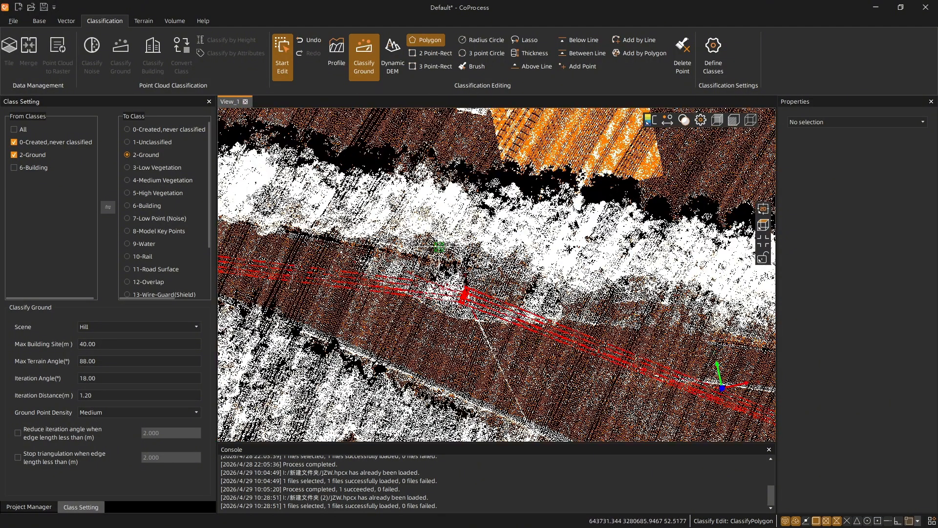
scroll(515, 283, up, 4)
middle_drag(467, 304, 475, 243)
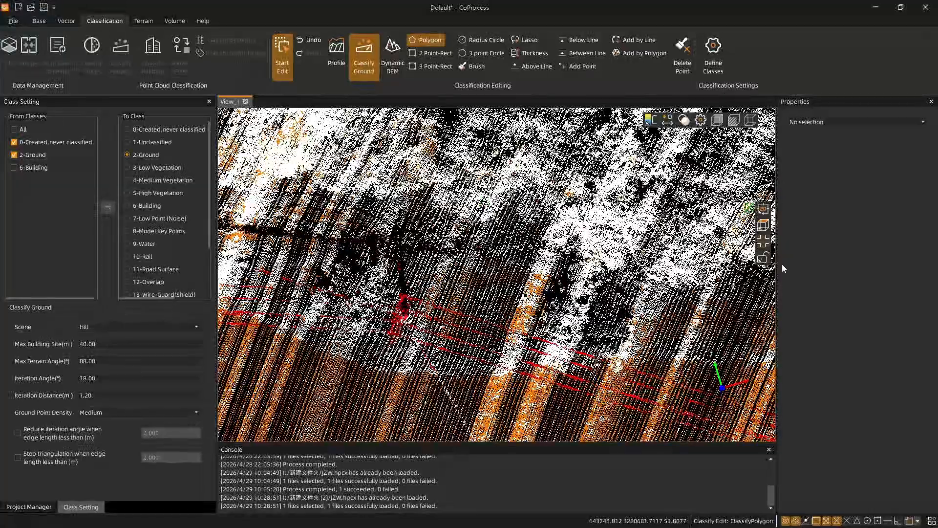
click(764, 245)
scroll(424, 227, up, 10)
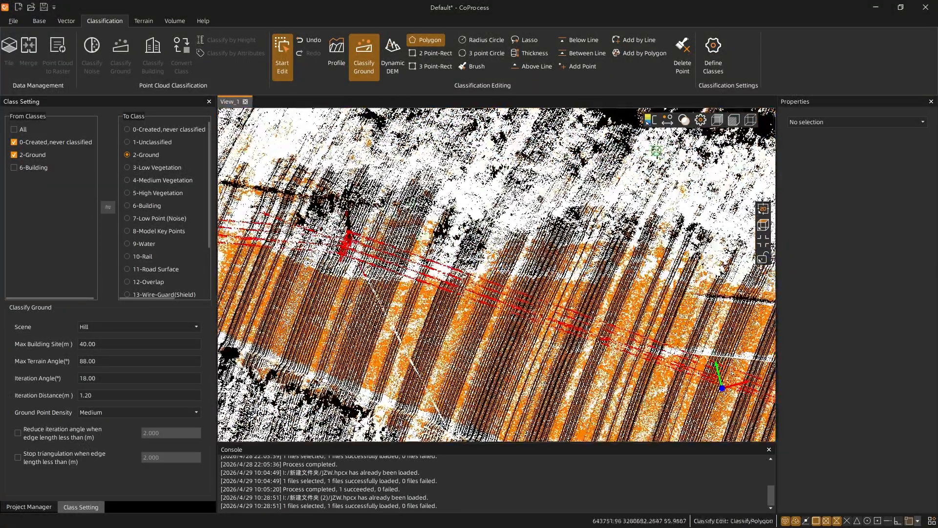
click(649, 119)
click(665, 167)
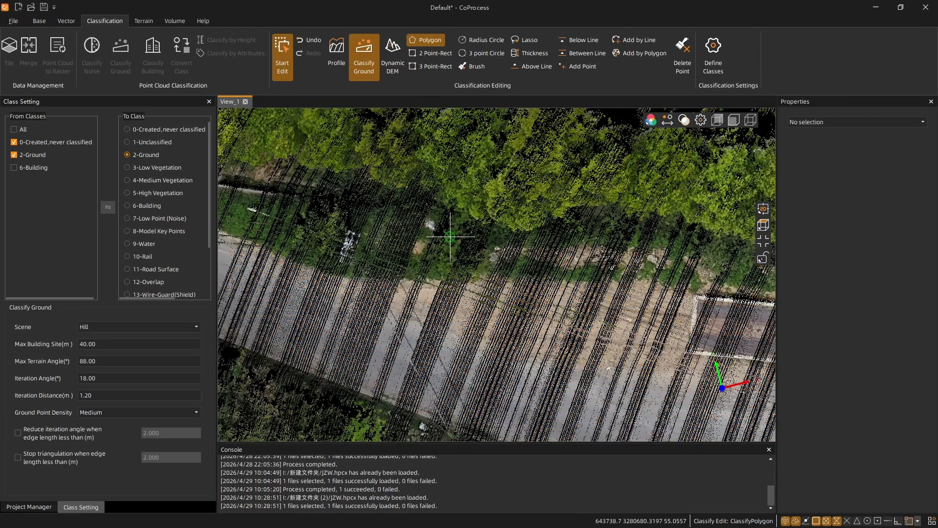
click(650, 120)
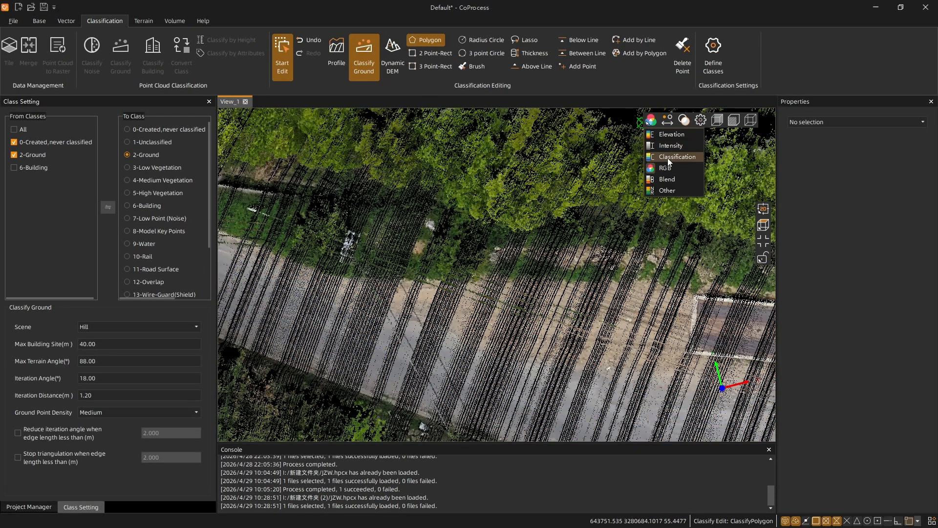
click(667, 156)
middle_drag(439, 264, 414, 284)
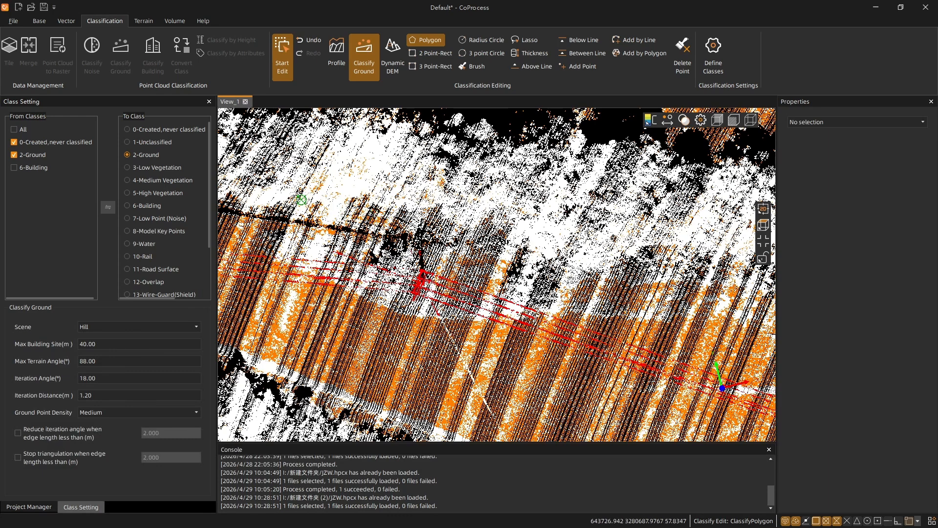
middle_drag(326, 237, 447, 276)
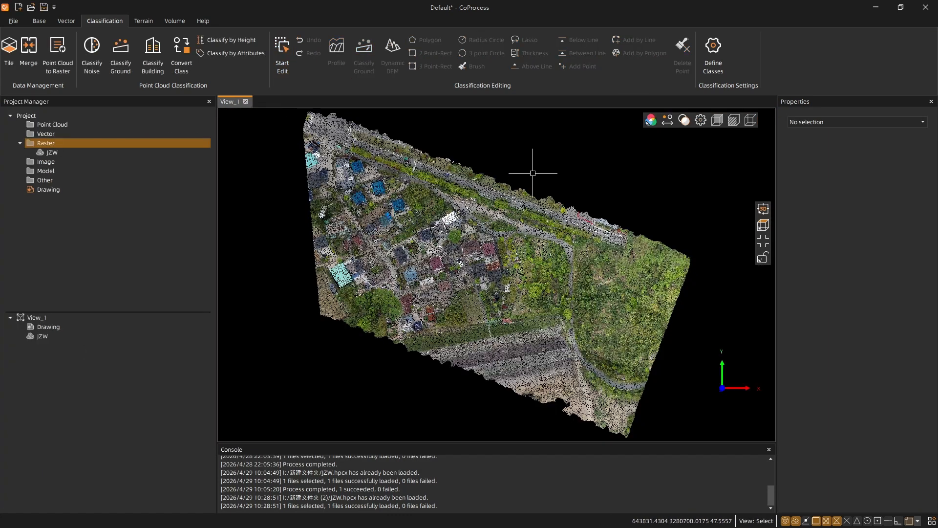
Step: Start a classification editing session for the whole point cloud and enable Dynamic DEM as a reference view
middle_drag(538, 166, 495, 187)
scroll(486, 219, up, 3)
scroll(495, 186, down, 2)
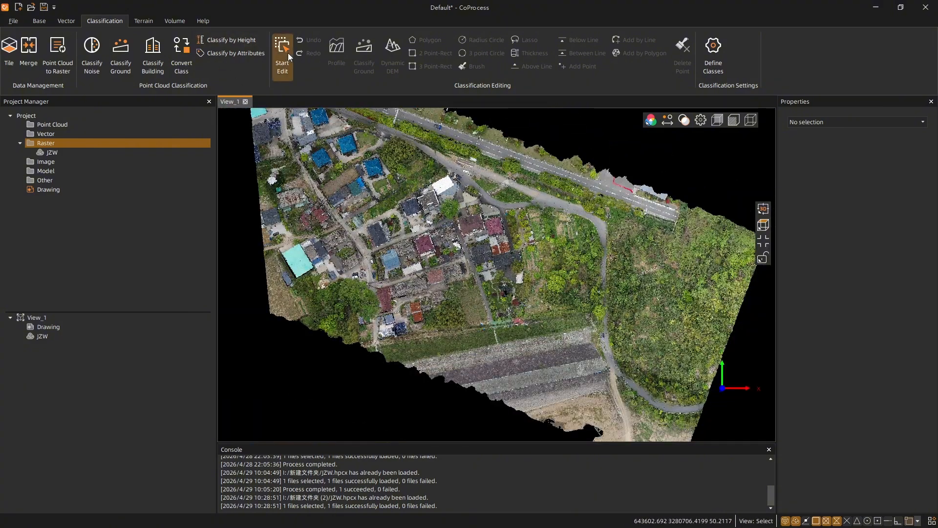
click(283, 53)
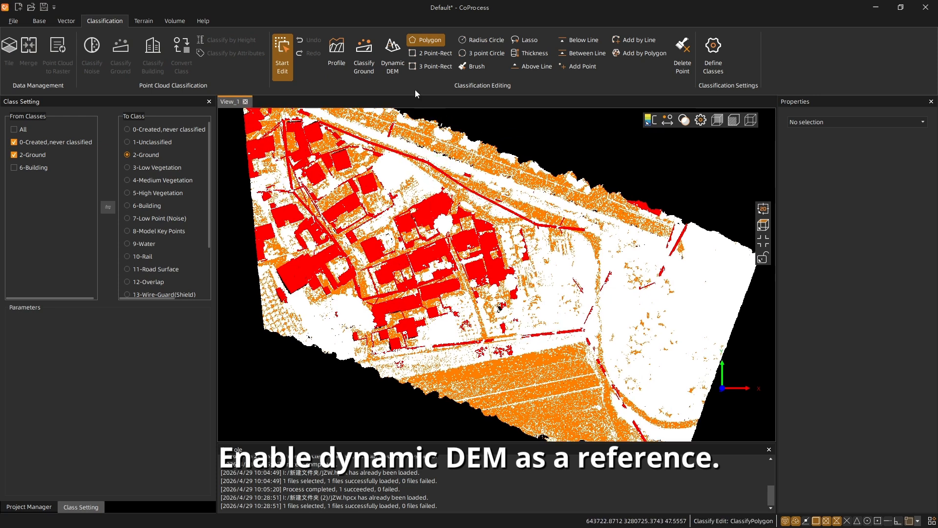
click(399, 63)
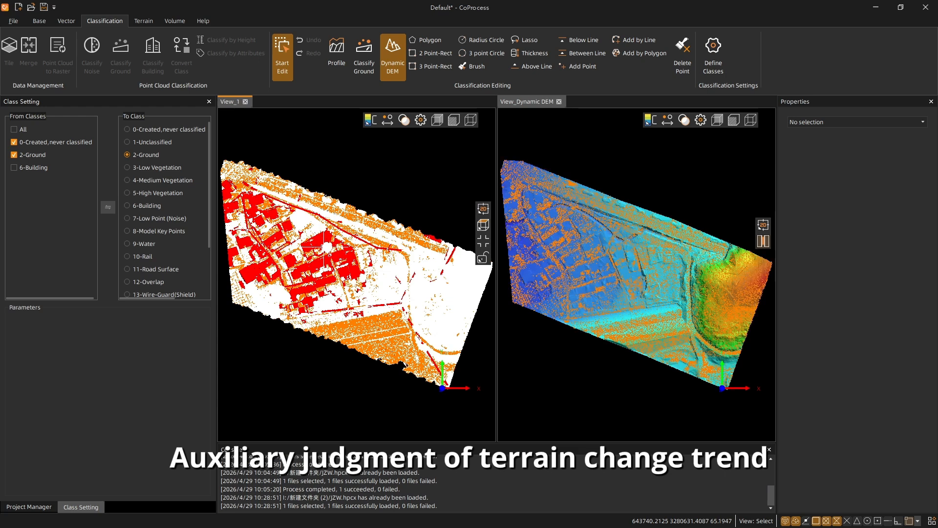
Step: Hide the Ground class points in the Dynamic DEM view so only the surface is displayed
click(701, 120)
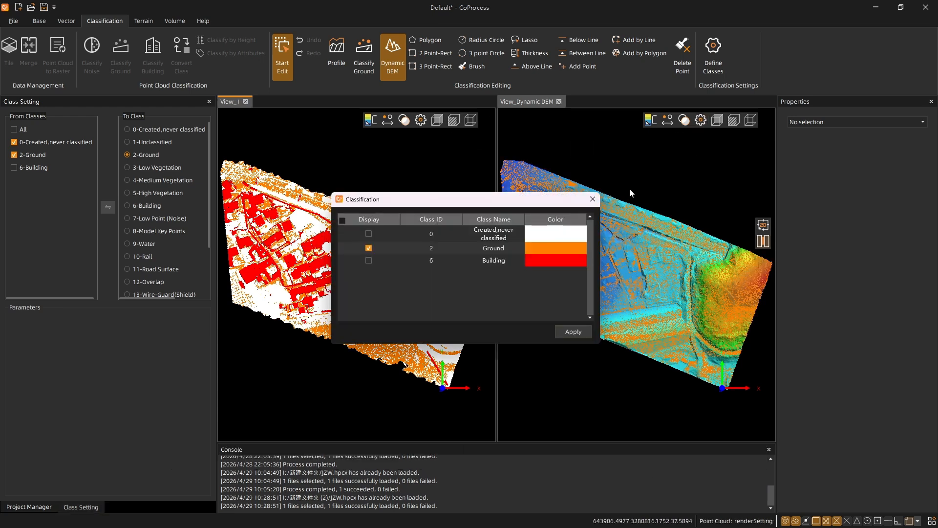
click(557, 331)
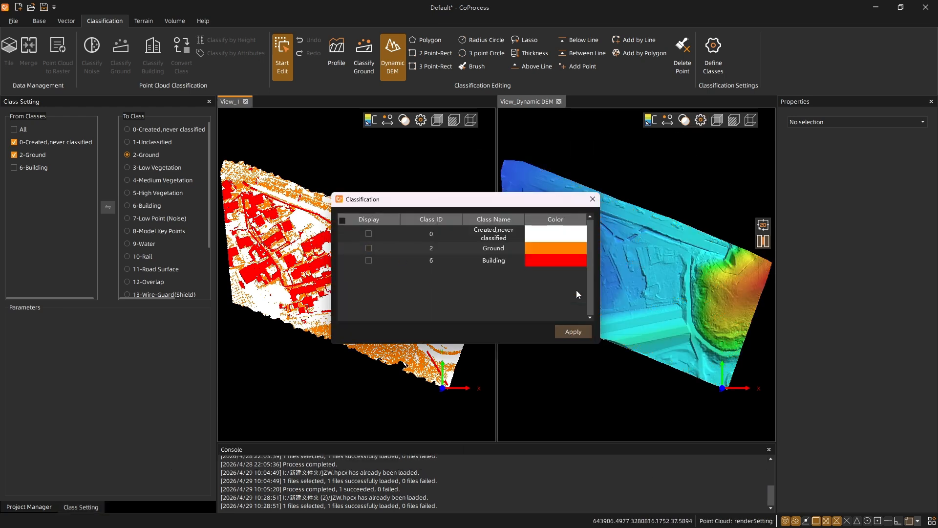
click(593, 199)
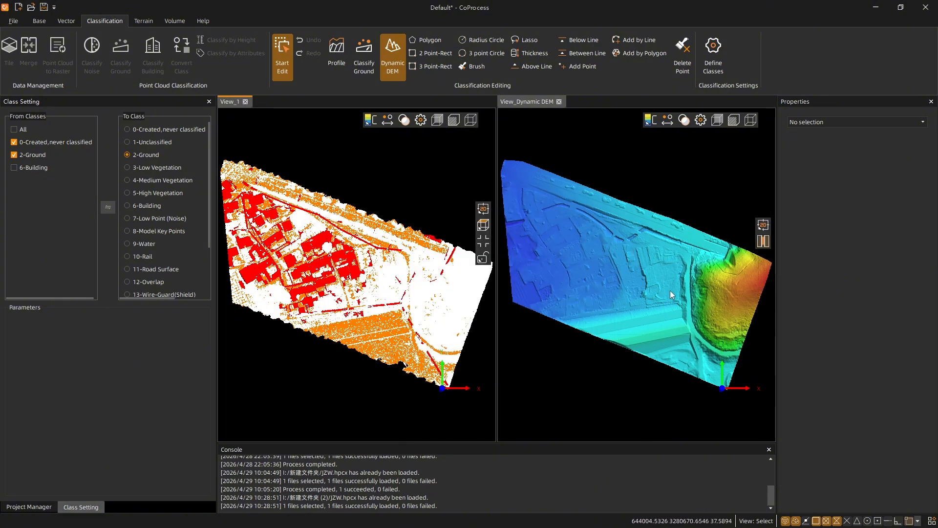
Step: Examine the terrain in the Dynamic DEM from oblique 3D angles, from the hill to the building area
middle_drag(680, 293, 744, 201)
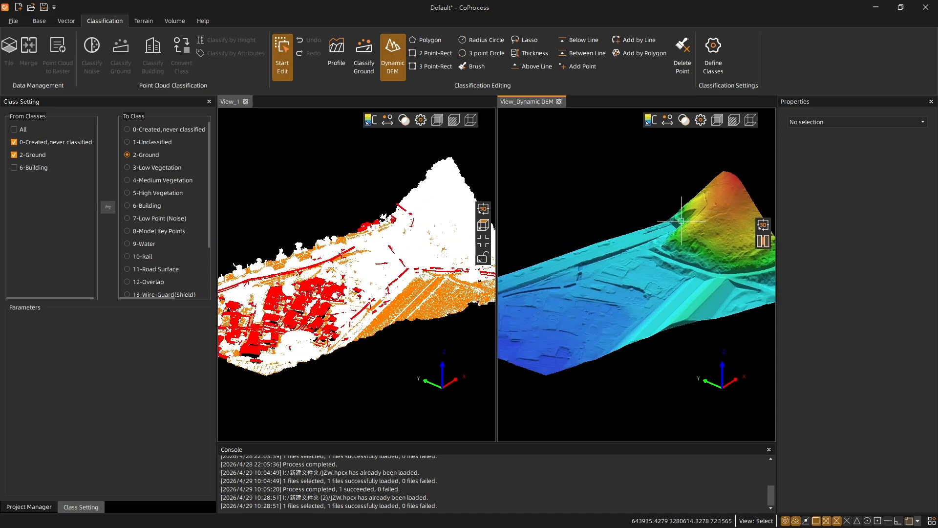
scroll(638, 255, up, 3)
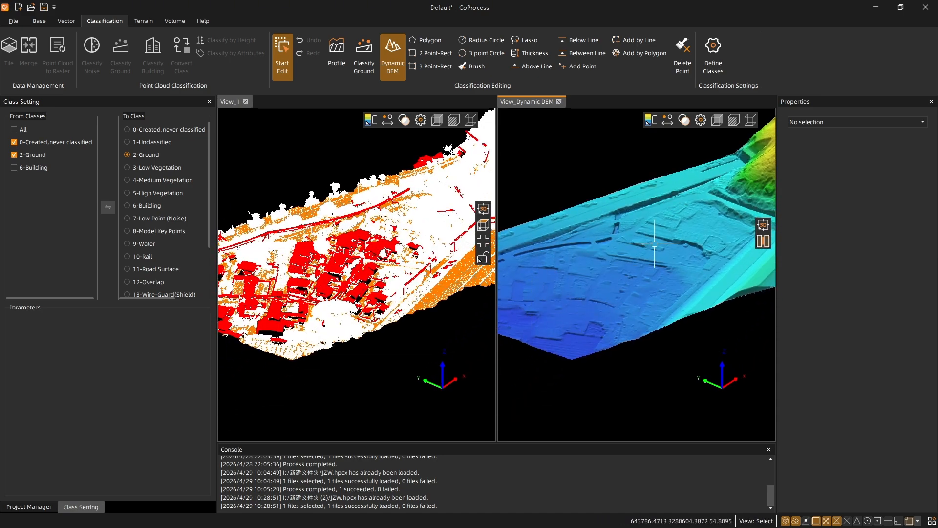
middle_drag(654, 220, 548, 275)
mouse_move(680, 230)
middle_down()
mouse_move(656, 257)
mouse_move(748, 306)
mouse_move(629, 319)
middle_up()
scroll(656, 257, up, 3)
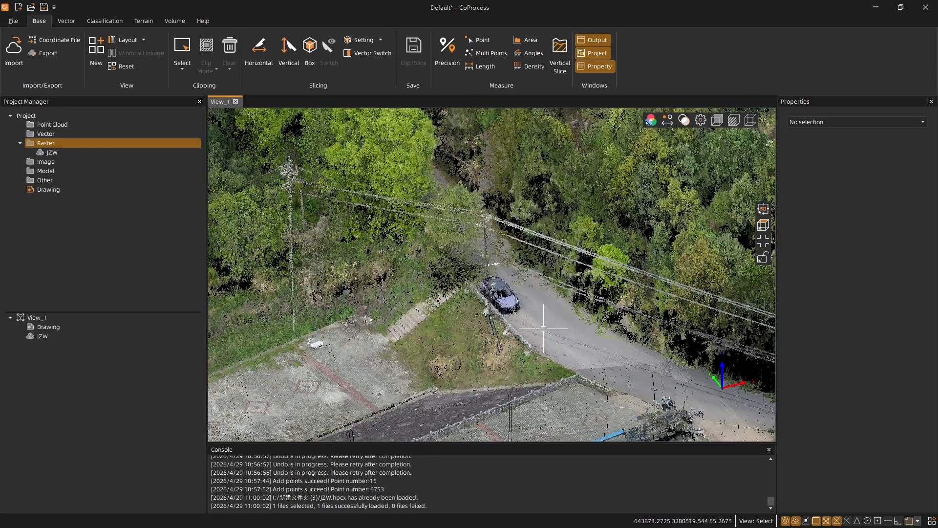
Step: Inspect the parked car on the road, switch to Classification colouring and examine the gap in the ground points beneath it
middle_drag(544, 328, 490, 332)
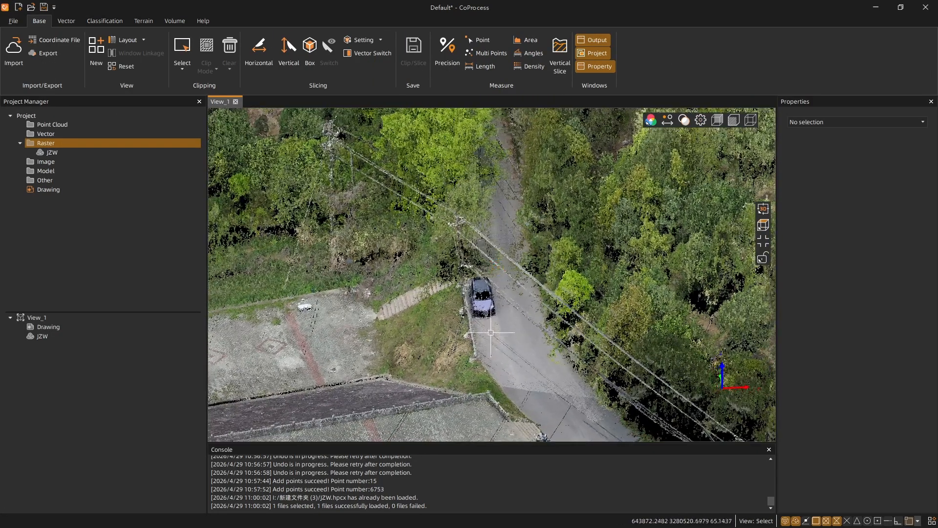
scroll(480, 315, up, 3)
middle_drag(473, 298, 487, 328)
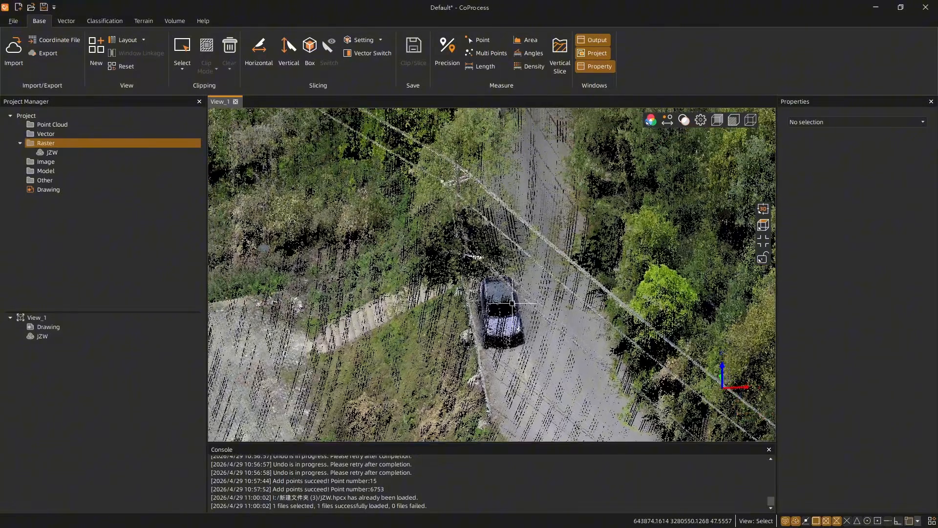
click(650, 119)
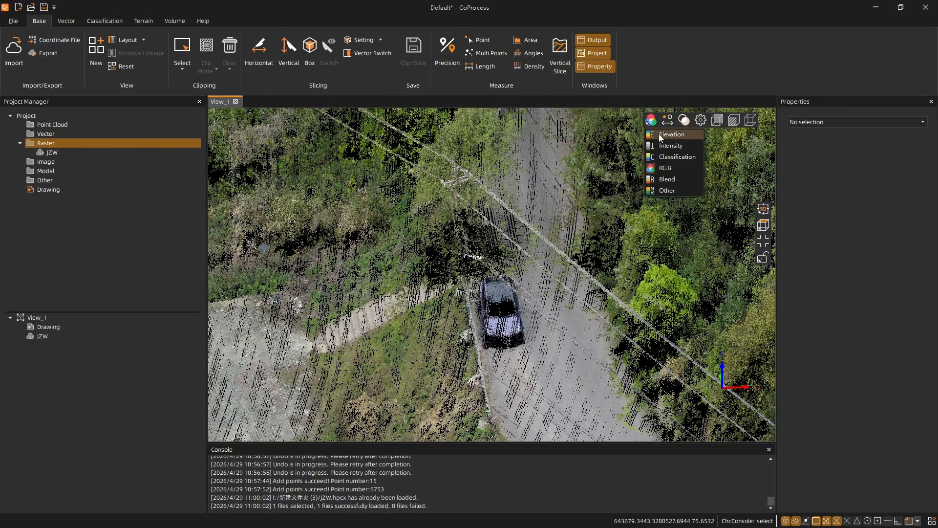
click(674, 157)
scroll(503, 389, up, 5)
middle_drag(503, 389, 506, 204)
scroll(446, 221, down, 4)
middle_drag(448, 227, 435, 278)
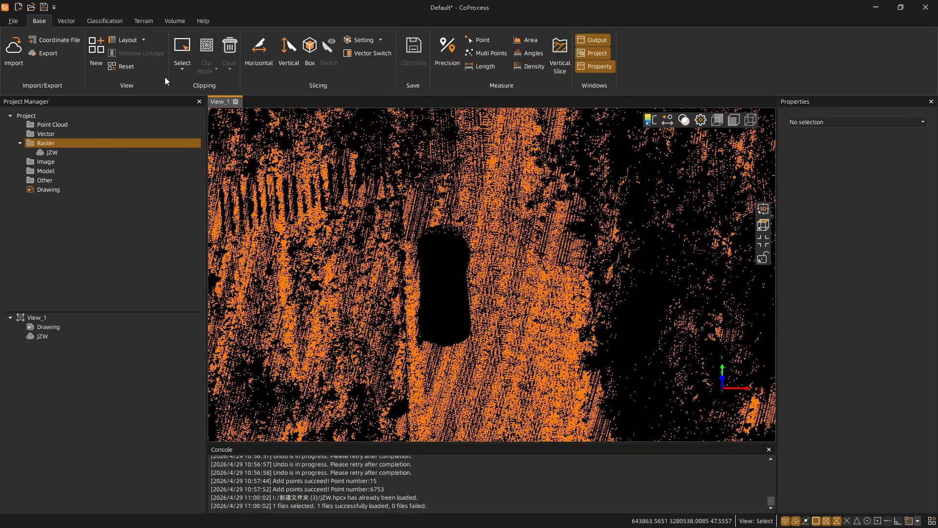
Step: Start classification editing and use Add Point to place a ground point at the car gap's upper end, at picked elevation 64.770 m
click(112, 23)
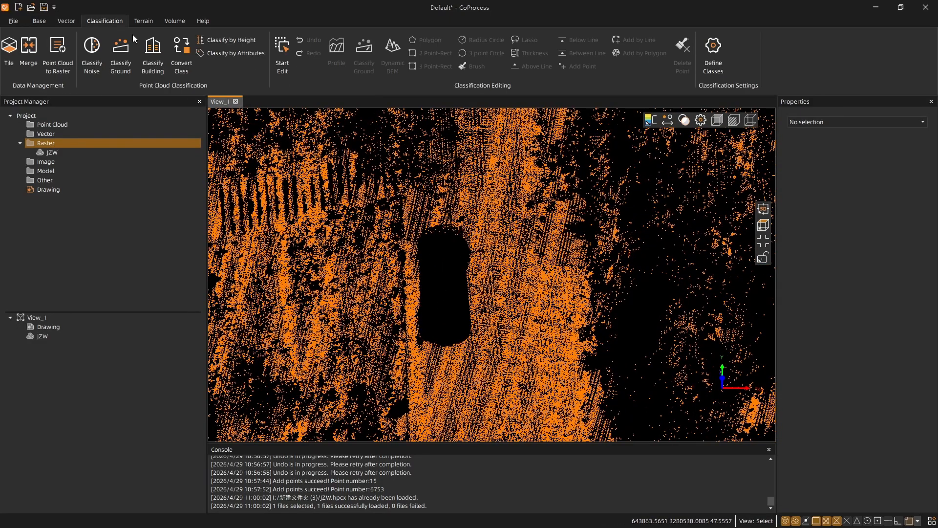
click(280, 52)
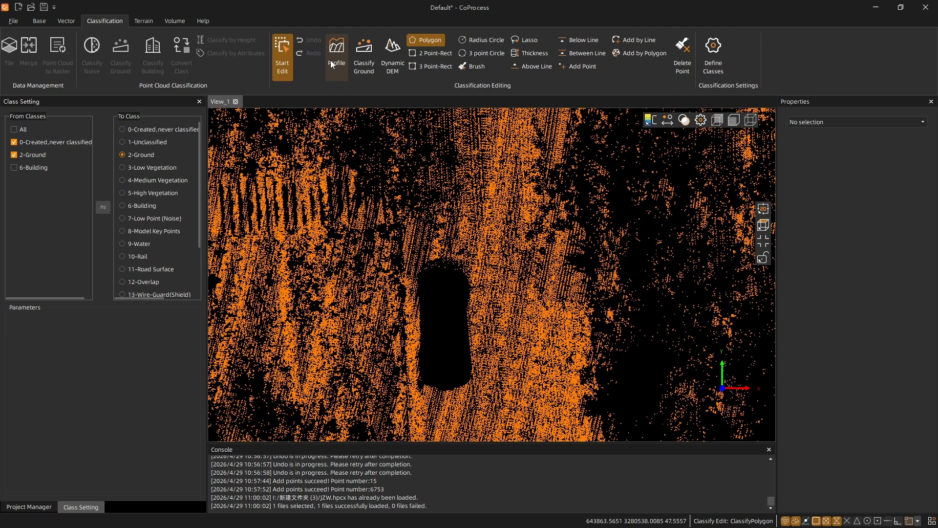
click(575, 66)
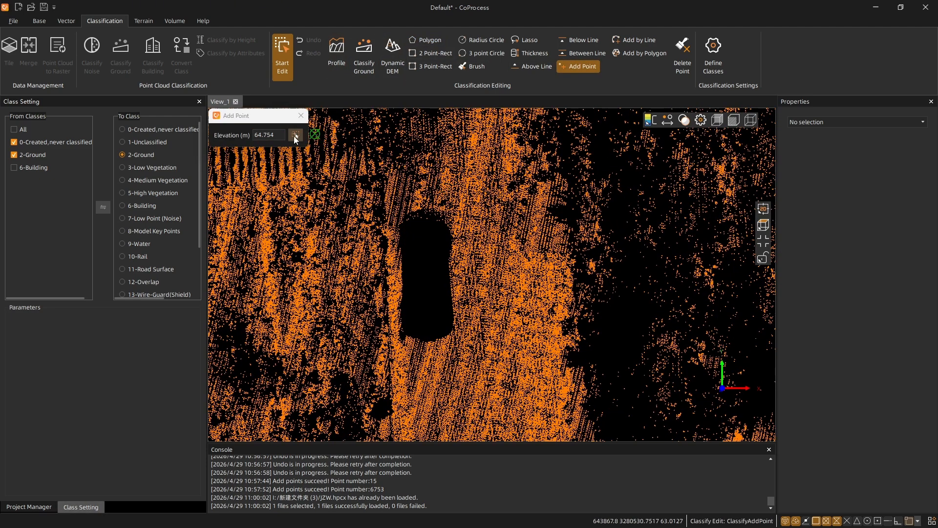
click(295, 135)
click(465, 257)
scroll(417, 218, up, 4)
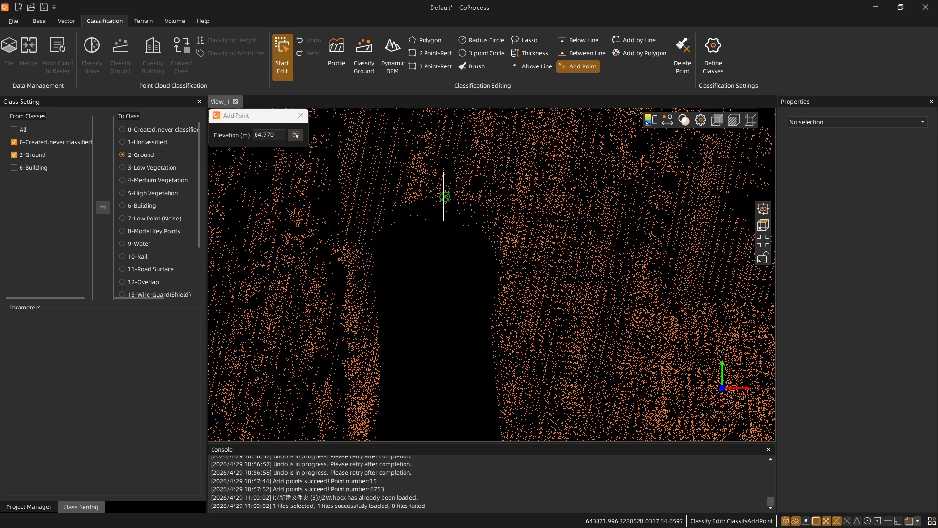
click(459, 223)
Step: Pick elevation 64.958 m from the ground at the car gap's lower end for adding points, and finish the Add Point command
middle_drag(573, 359, 509, 227)
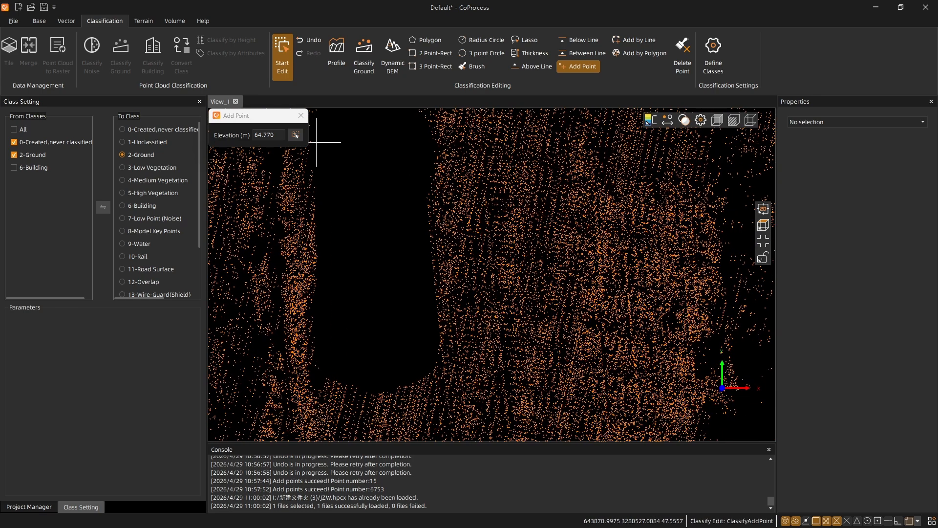
click(295, 138)
click(395, 389)
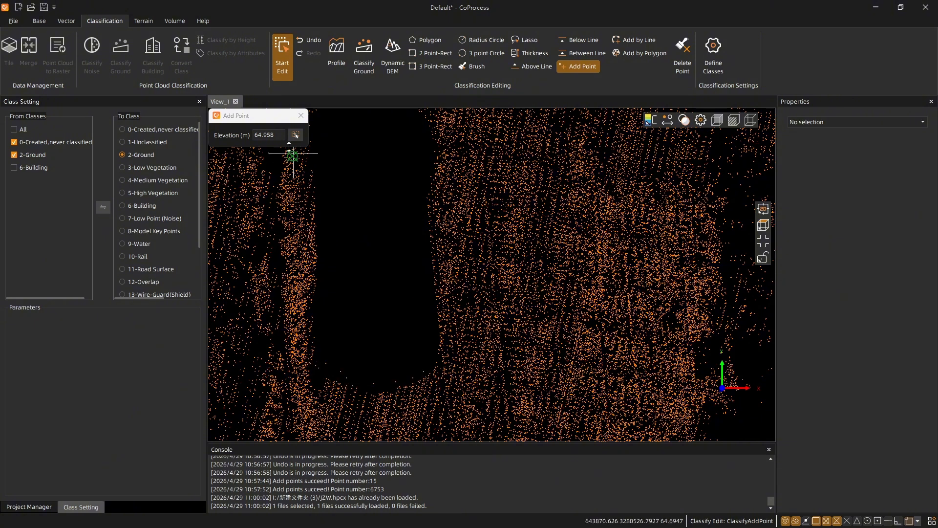
click(290, 137)
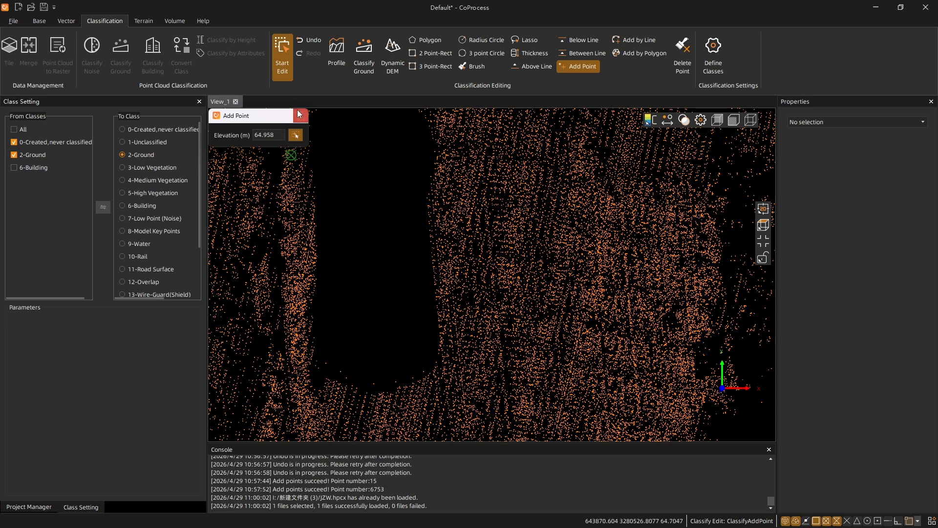
click(301, 116)
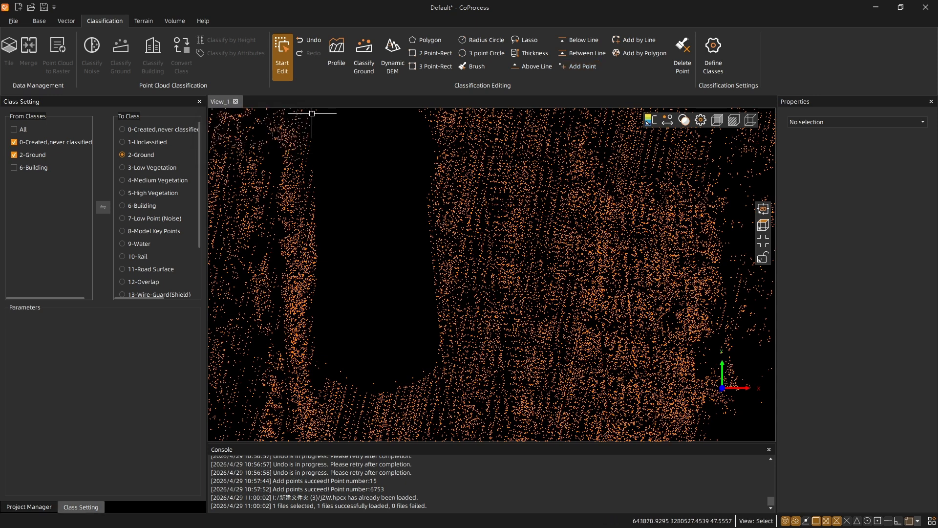
Step: Use Add by Line to add ground points across the car gap's lower part, at picked elevation 64.873 m and 0.10 m interval
click(642, 40)
click(303, 135)
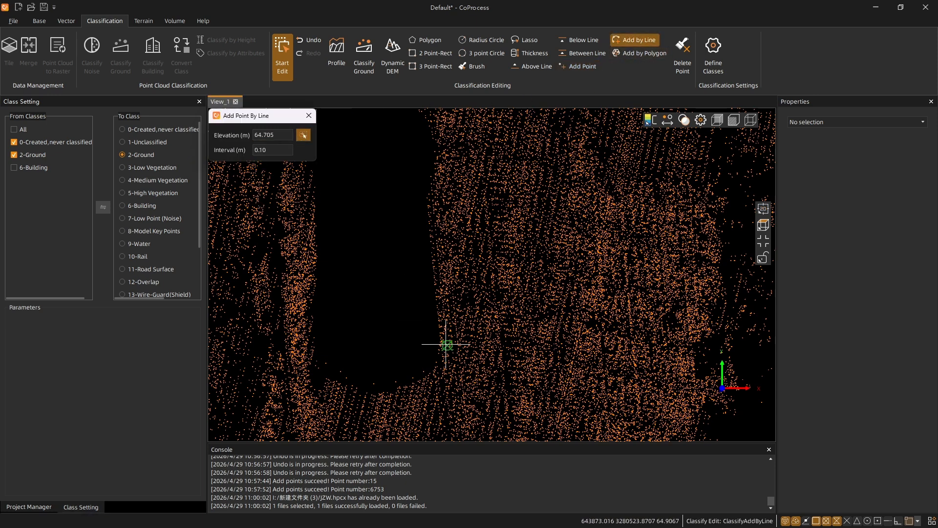
click(316, 324)
click(311, 322)
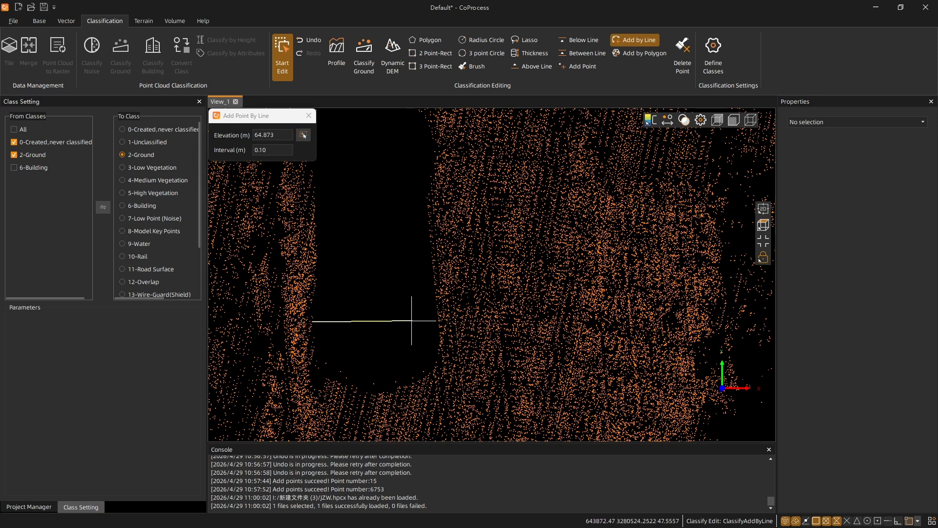
right_click(446, 320)
click(453, 323)
Step: Add a second line of ground points just above the first, at picked elevation 64.878 m and 0.10 m interval
click(304, 135)
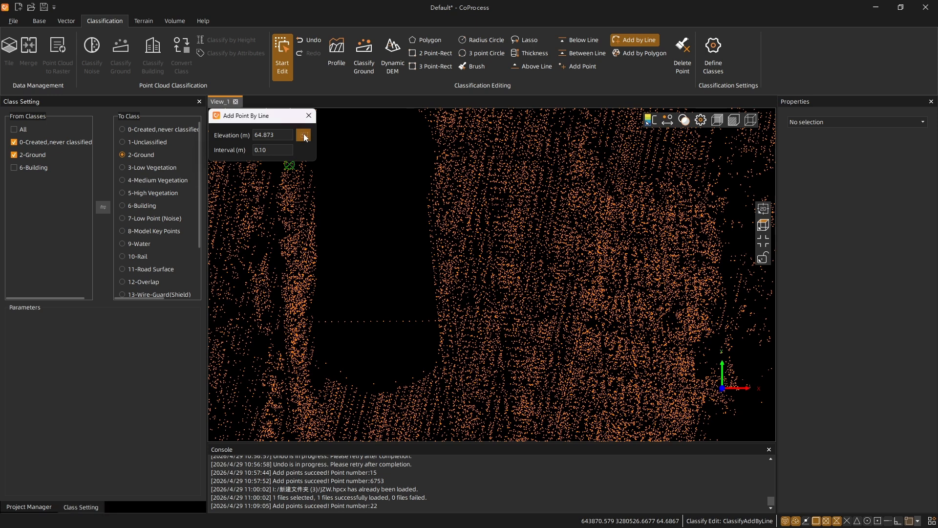
click(439, 307)
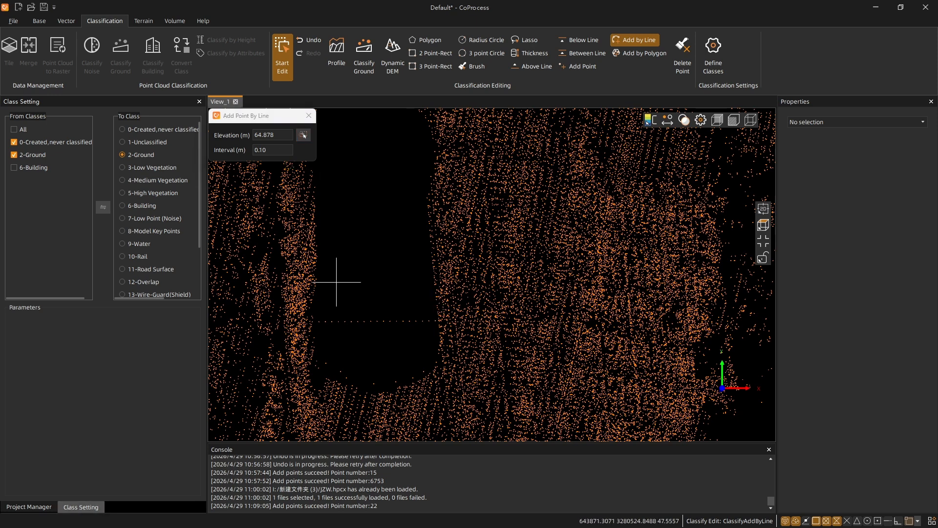
click(307, 309)
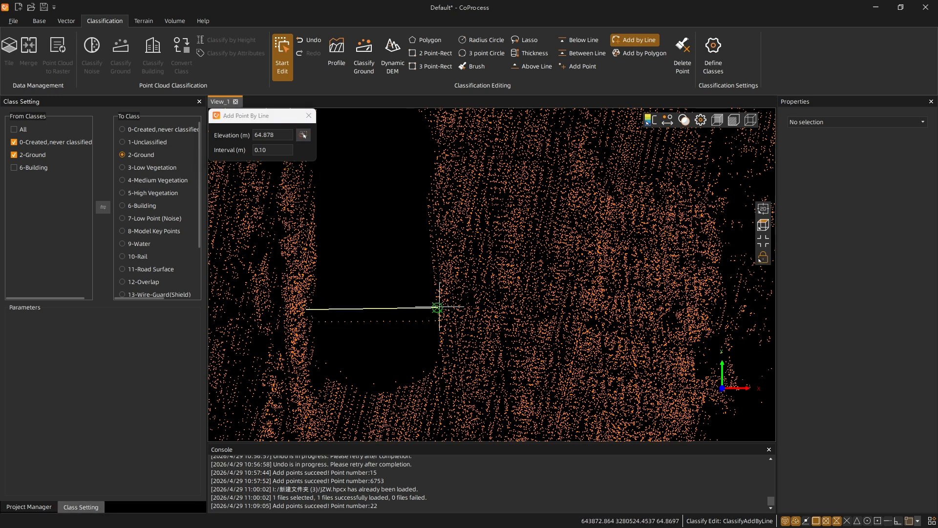
right_click(440, 308)
click(448, 314)
Step: Add a line of ground points across the car gap near its upper end, at picked elevation 64.708 m and 0.10 m interval
click(303, 135)
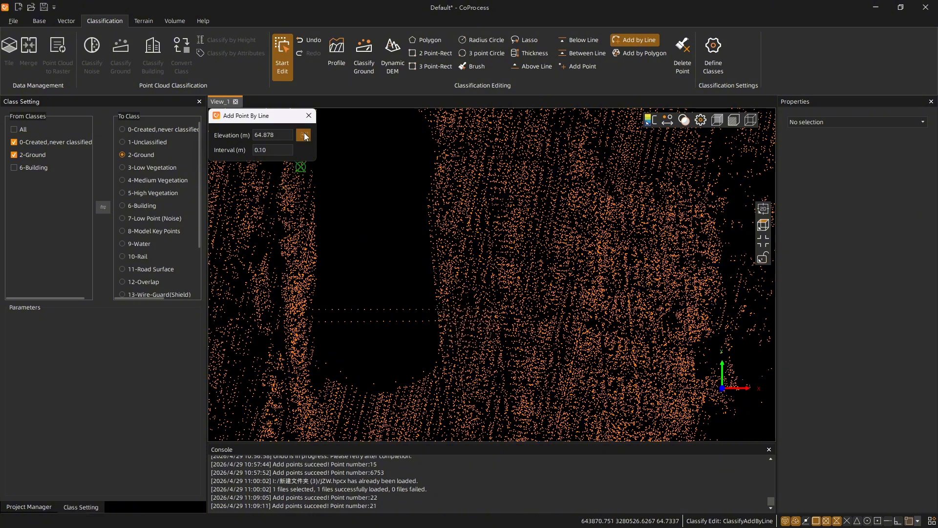
middle_drag(356, 175, 369, 276)
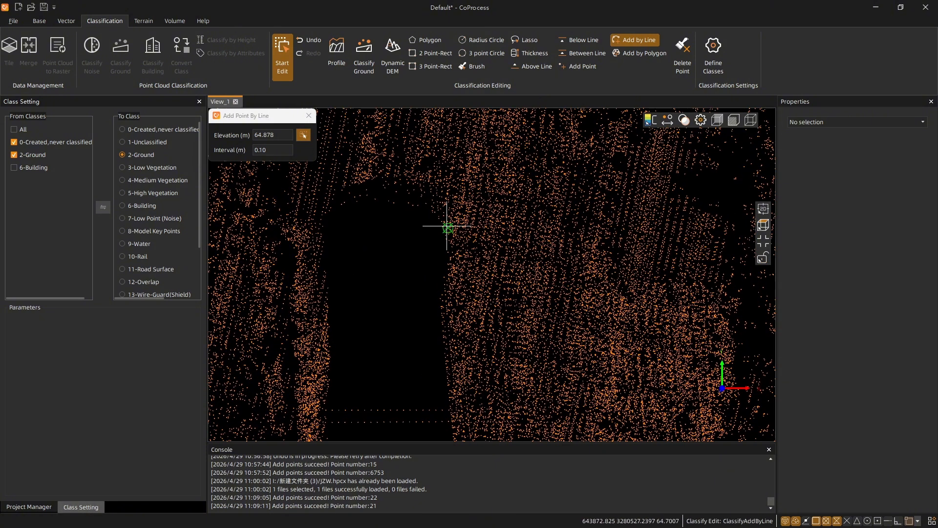
click(456, 253)
click(321, 251)
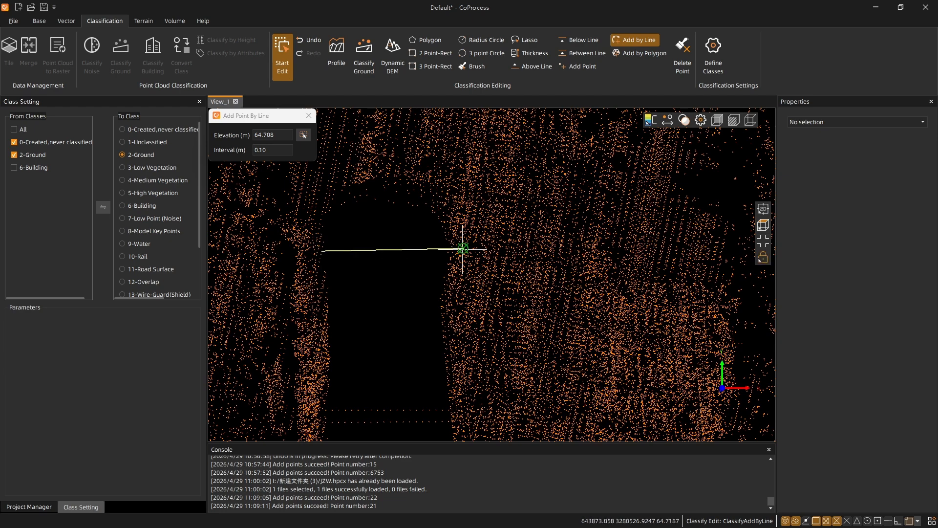
right_click(459, 250)
click(479, 258)
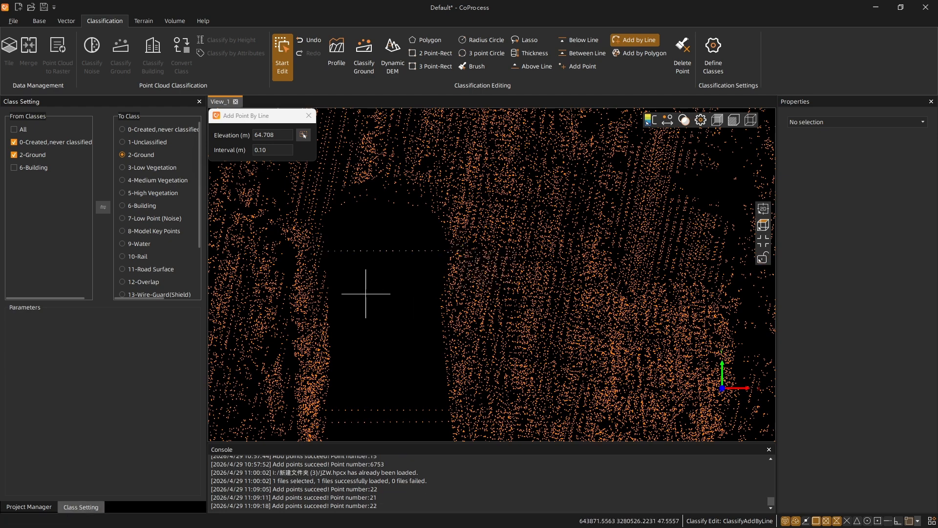
Step: Use Add by Polygon to fill the rounded upper end of the car gap at picked elevation 64.677 m and 0.10 m interval
scroll(388, 242, down, 3)
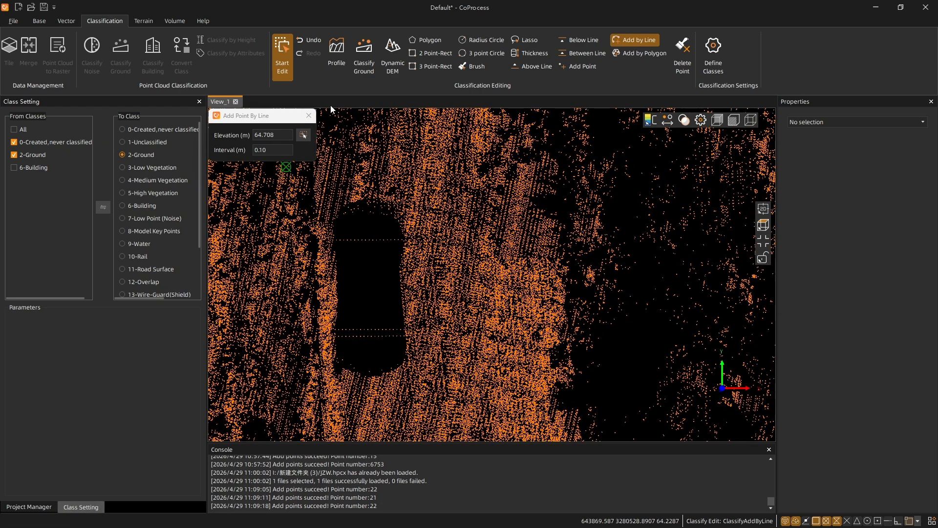
click(631, 54)
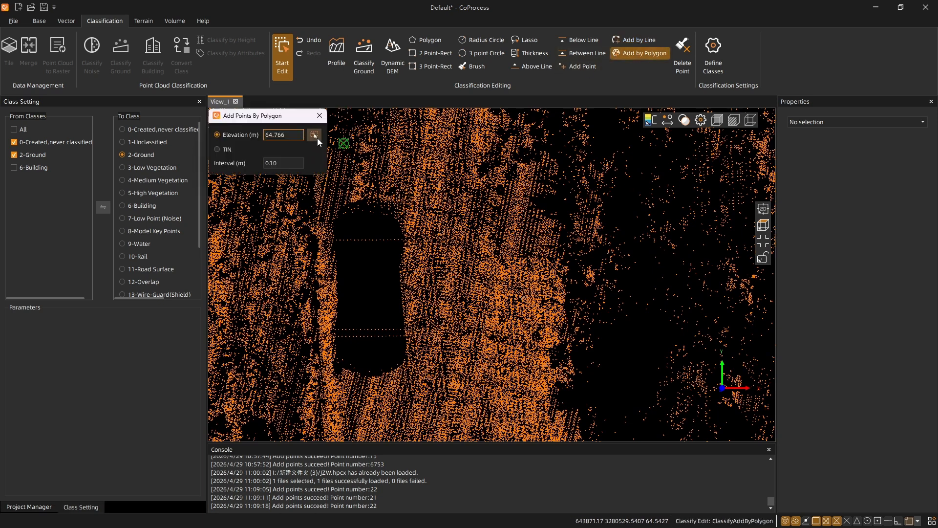
click(317, 137)
click(411, 216)
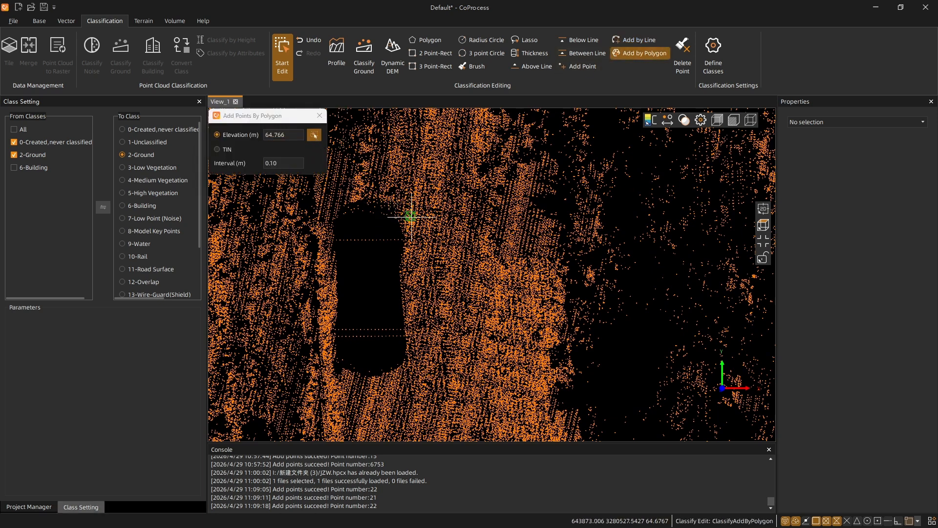
click(328, 202)
click(333, 233)
click(423, 236)
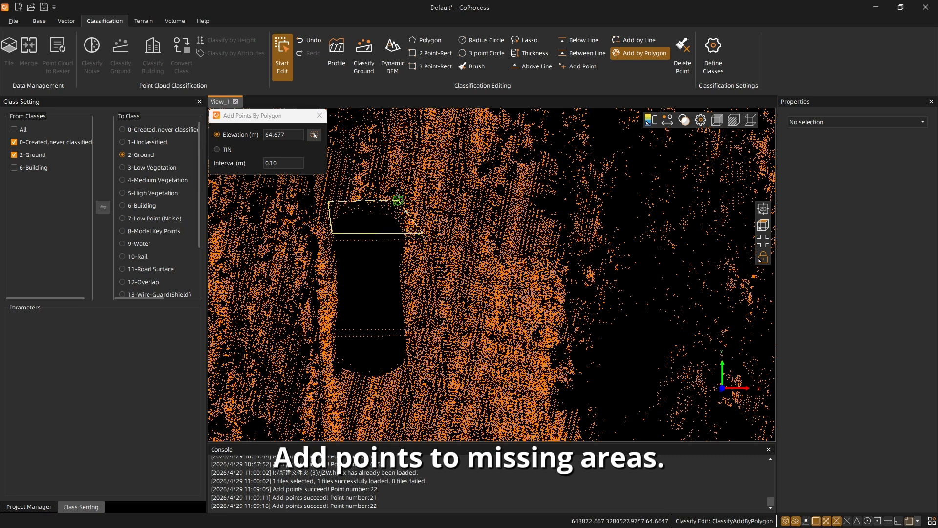
double_click(400, 202)
Step: Fill the upper part of the car gap with a polygon of ground points at picked elevation 64.745 m
scroll(401, 255, up, 3)
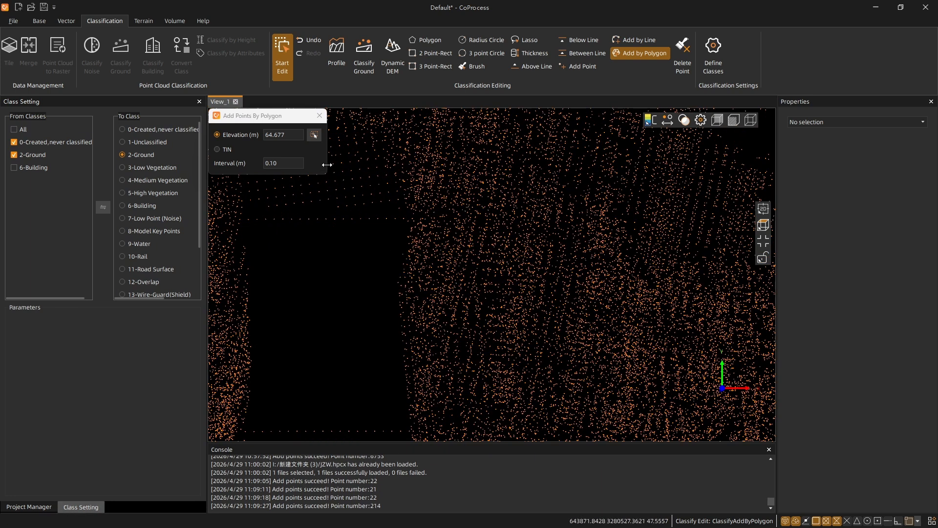
click(315, 136)
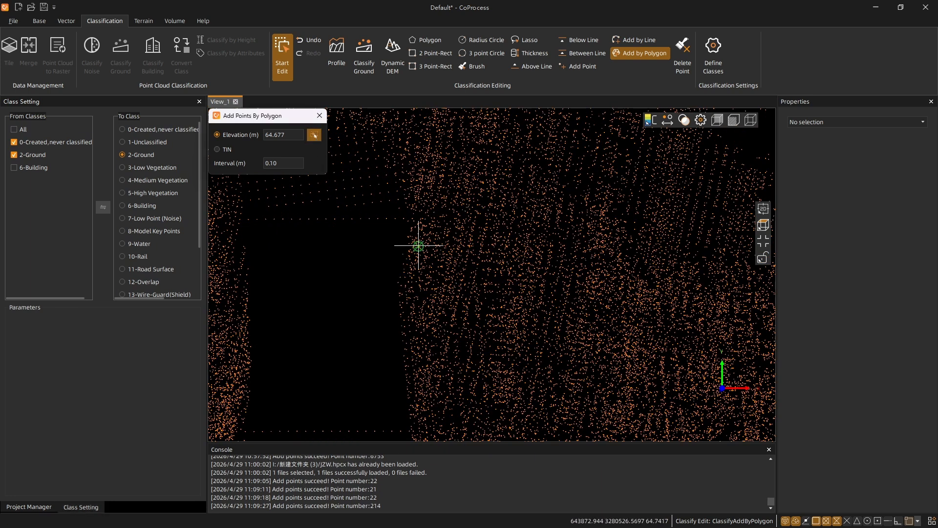
click(223, 284)
click(467, 313)
double_click(430, 196)
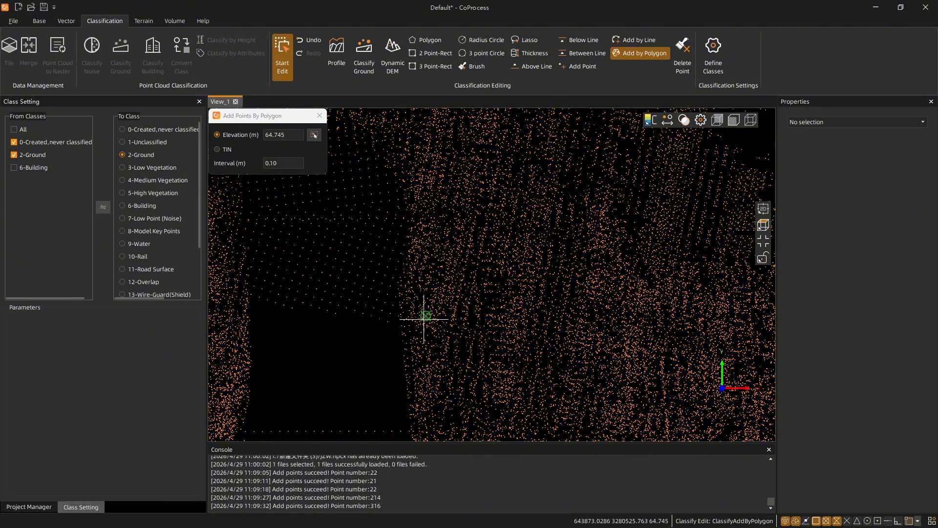
Step: Fill the middle of the car gap, down to the lower point lines, with a polygon of ground points at picked elevation 64.833 m
scroll(424, 317, down, 3)
scroll(419, 287, up, 3)
click(315, 136)
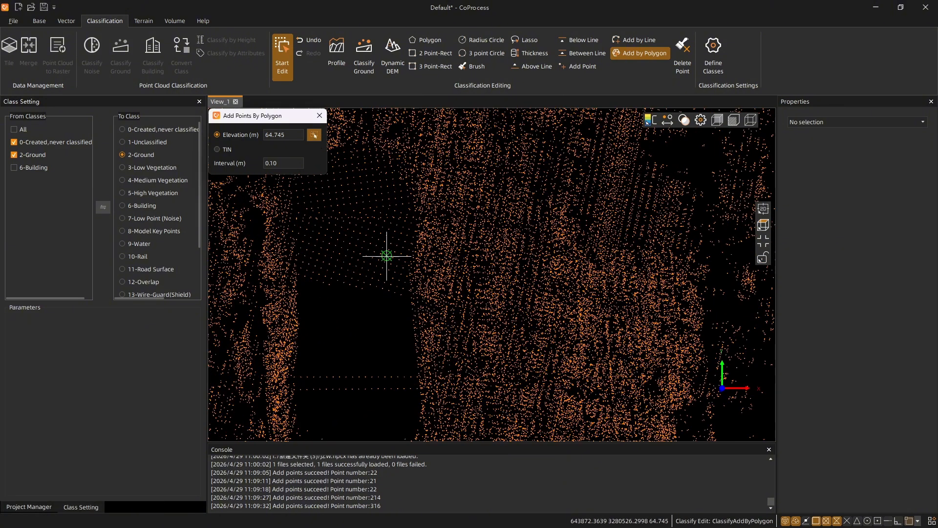
click(291, 279)
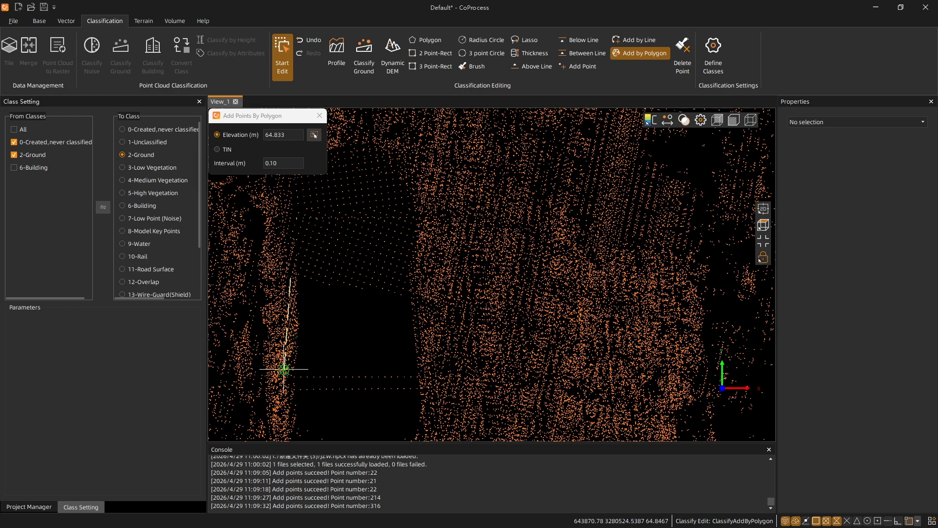
click(288, 377)
click(436, 377)
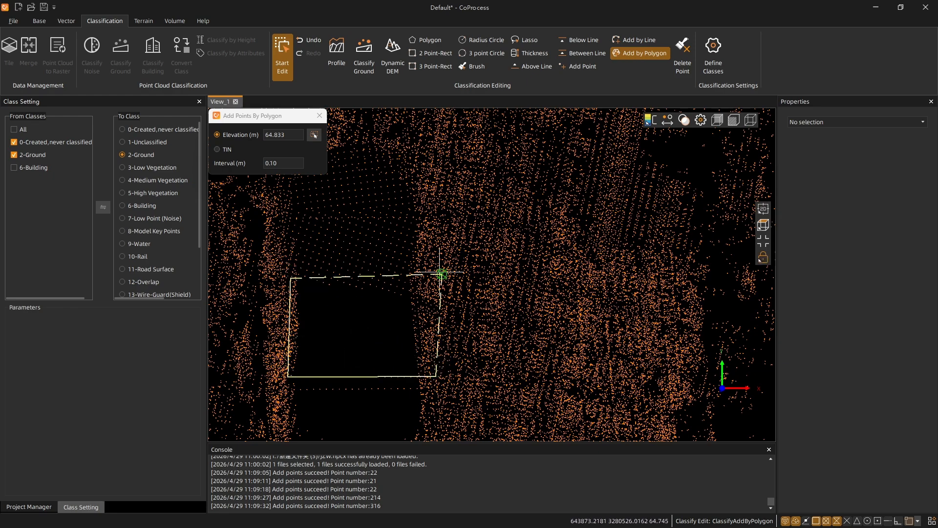
click(442, 275)
right_click(434, 278)
Step: Fill the rounded lower end of the car gap with a polygon of ground points at picked elevation 64.911 m
scroll(436, 310, down, 3)
middle_drag(409, 329, 377, 300)
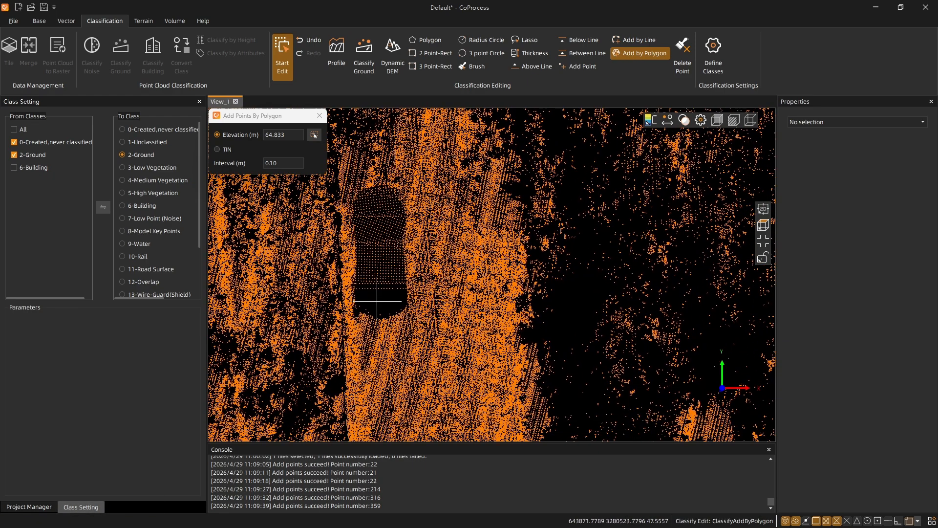
scroll(377, 300, up, 2)
click(314, 139)
scroll(399, 313, up, 2)
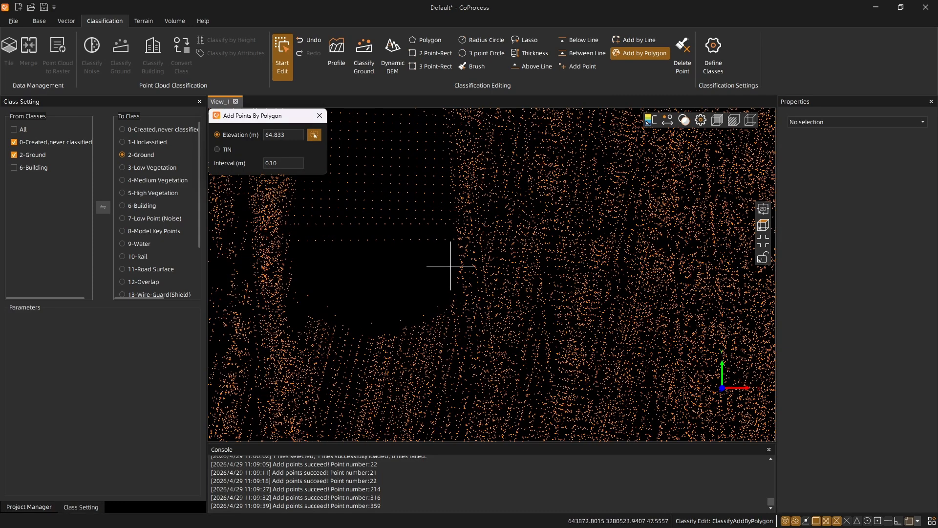
click(290, 225)
click(285, 311)
click(424, 354)
click(477, 279)
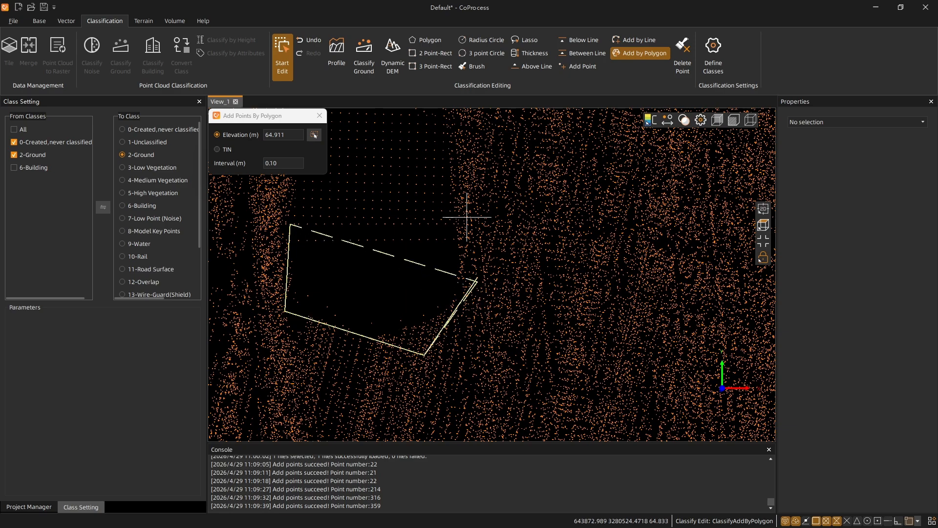
click(468, 213)
right_click(468, 214)
Step: Brush away a patch of road points beside the filled car gap with Delete Point, and undo the deletion
scroll(470, 233, down, 3)
middle_drag(441, 169, 393, 211)
click(683, 55)
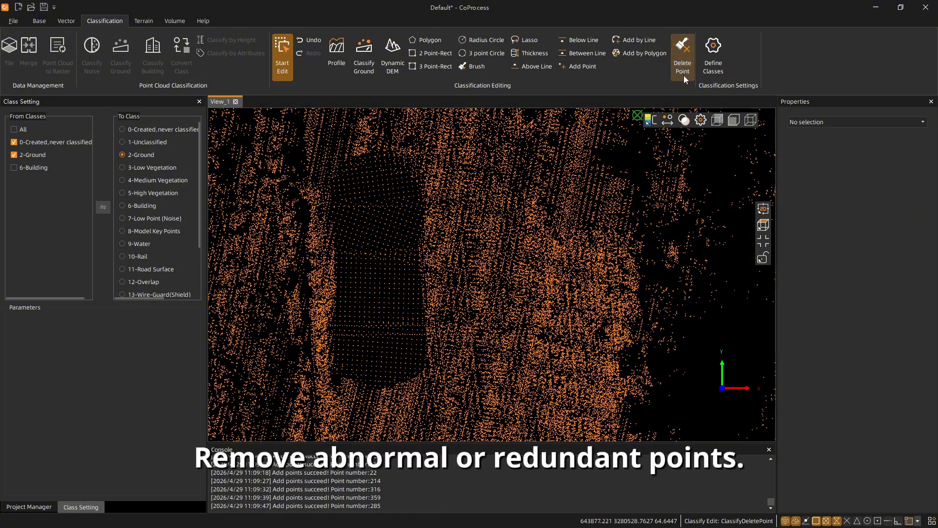
mouse_move(442, 262)
mouse_down()
mouse_move(528, 230)
mouse_move(476, 201)
mouse_up()
scroll(446, 273, down, 2)
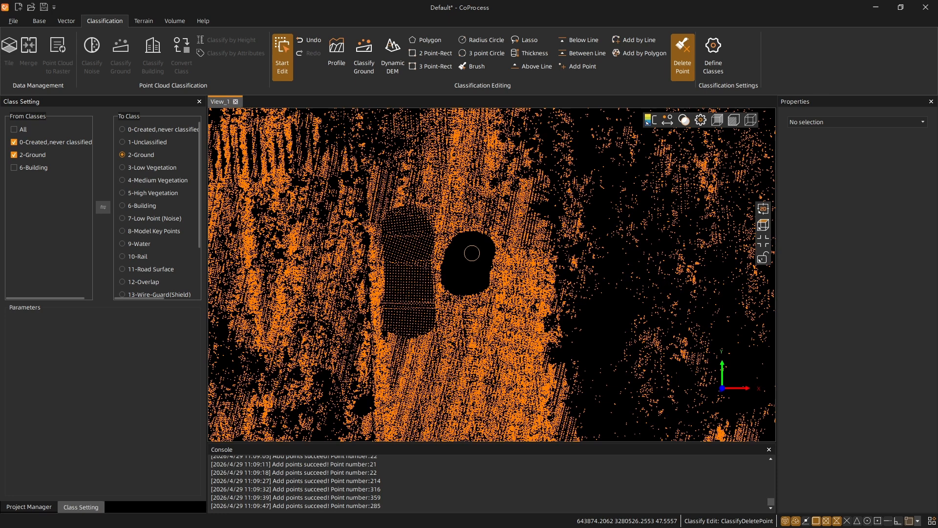
click(309, 45)
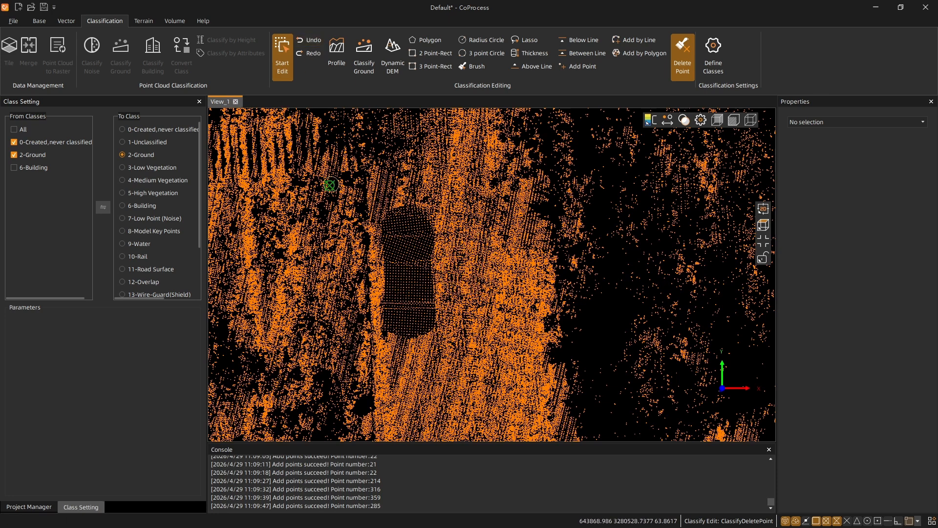
click(682, 58)
Step: Draw a profile section about 2.14 m wide lengthwise over the filled car gap
click(336, 51)
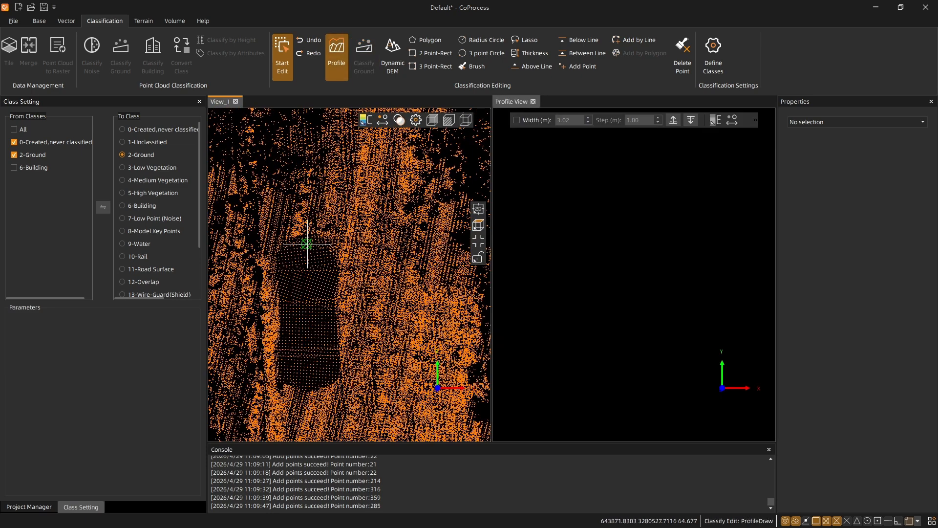
click(309, 224)
click(309, 416)
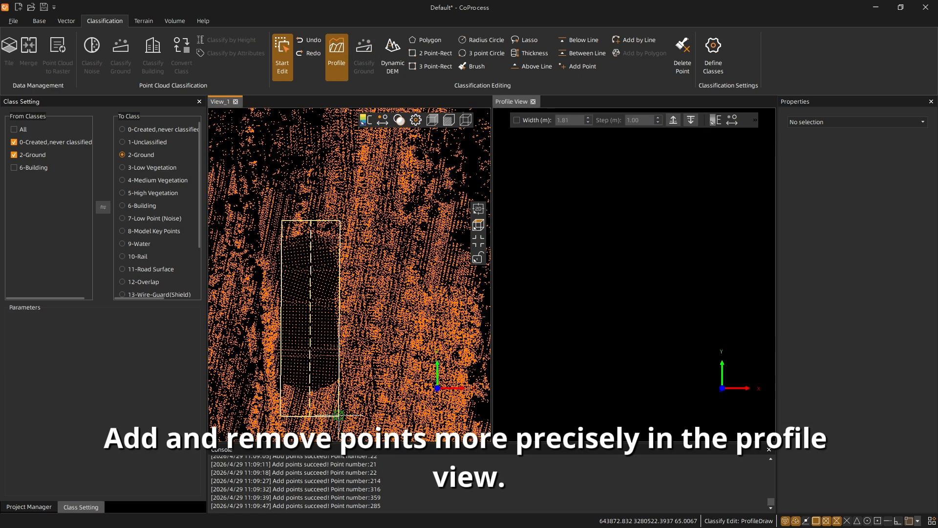
click(345, 386)
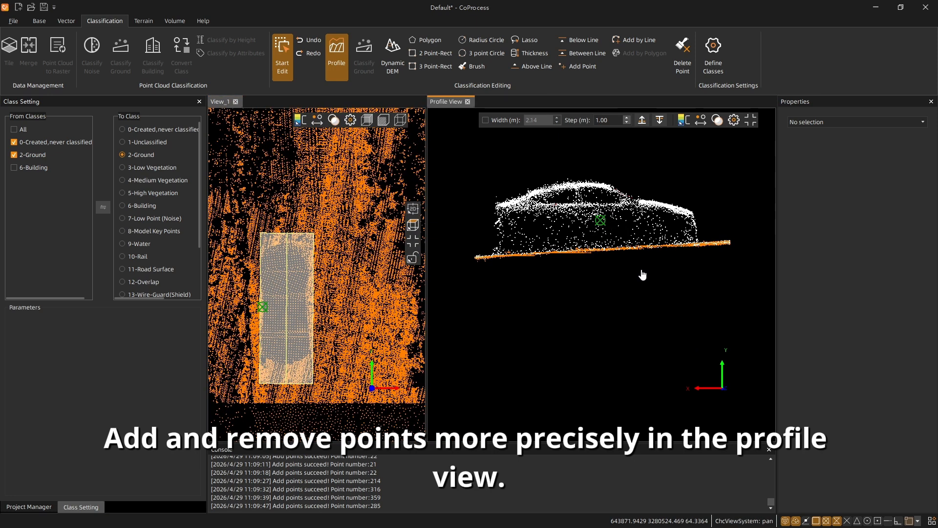
Step: Hide the class 0 Created,never classified points in the profile view's classification display
click(686, 121)
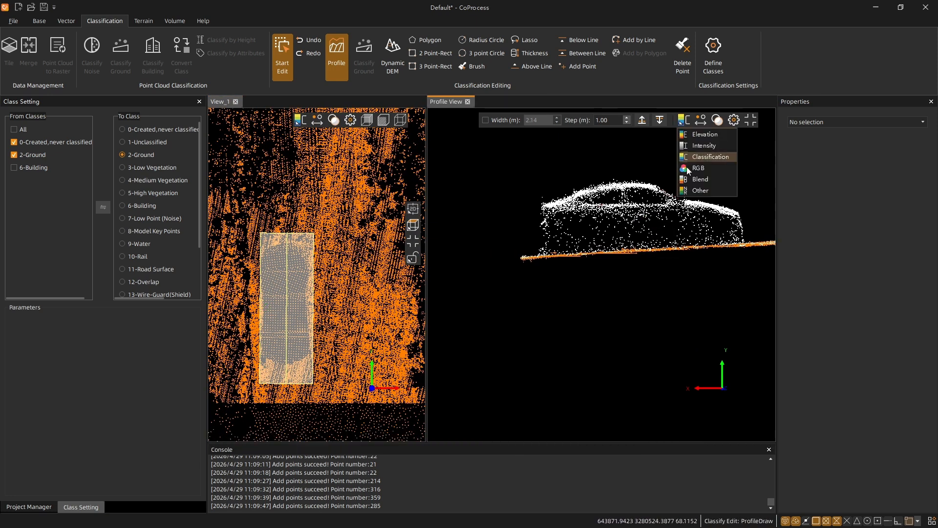
click(733, 121)
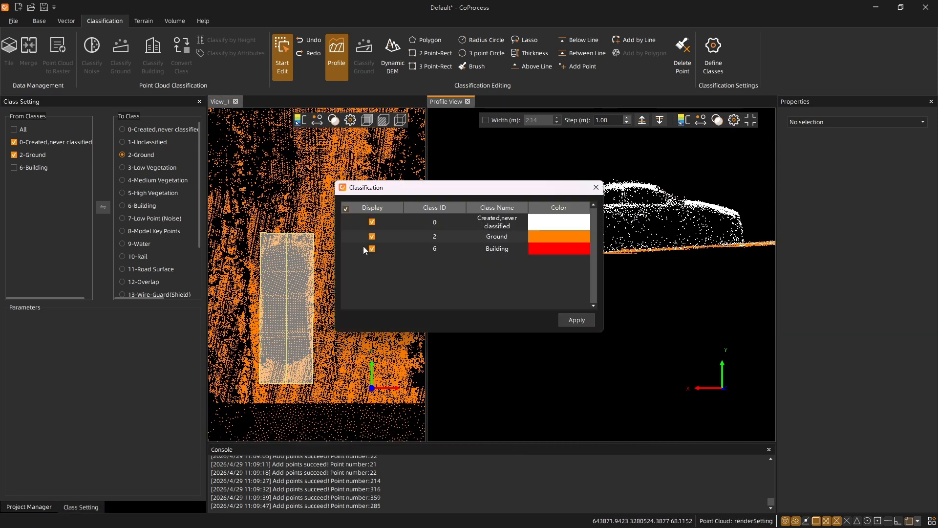
click(564, 320)
click(597, 188)
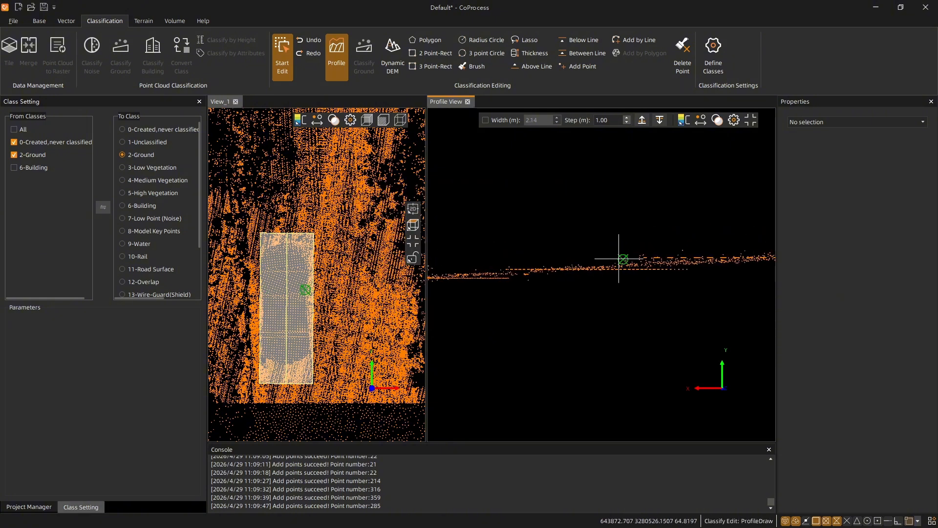
Step: Brush away the flat row of misplaced points beneath the ground line in the profile view with Delete Point
scroll(618, 258, up, 2)
mouse_move(486, 290)
middle_down()
mouse_move(549, 260)
mouse_move(574, 283)
mouse_move(606, 274)
middle_up()
scroll(549, 260, up, 1)
click(671, 69)
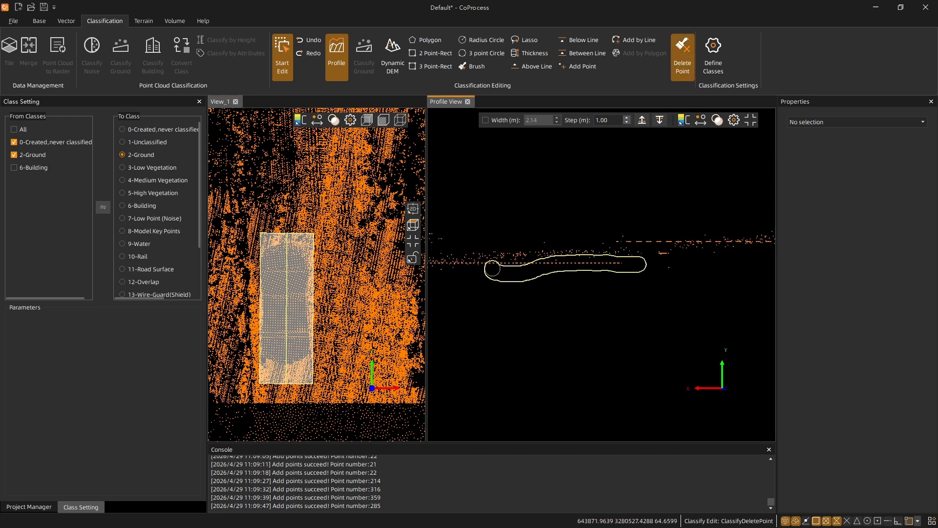
drag(531, 269, 533, 269)
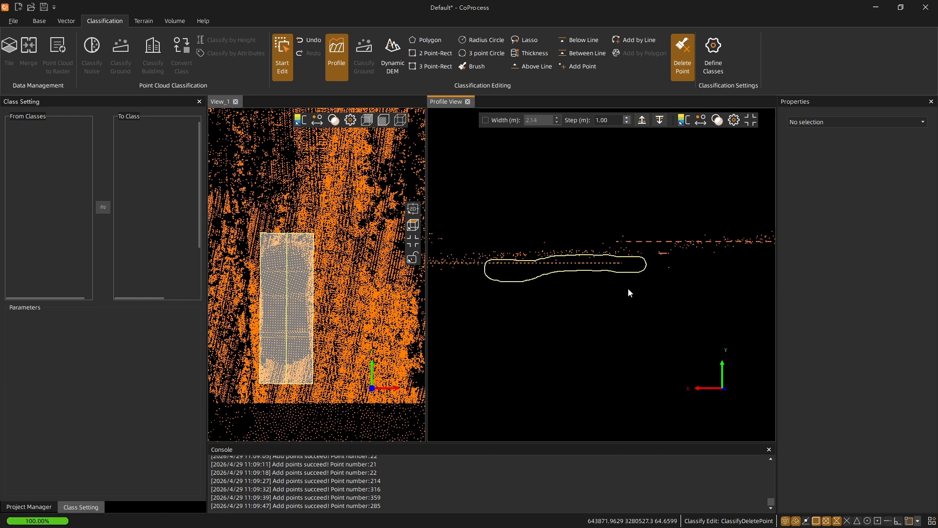
scroll(628, 276, up, 2)
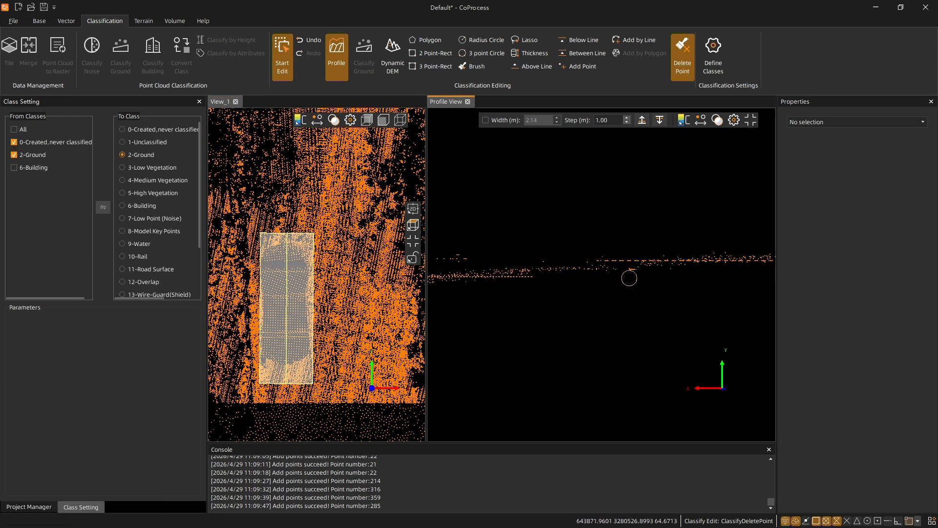
Step: Brush away the overhanging end of the flat row of points above the ground line in the profile view
mouse_move(629, 276)
middle_down()
mouse_move(555, 274)
mouse_move(587, 257)
middle_up()
scroll(537, 260, up, 2)
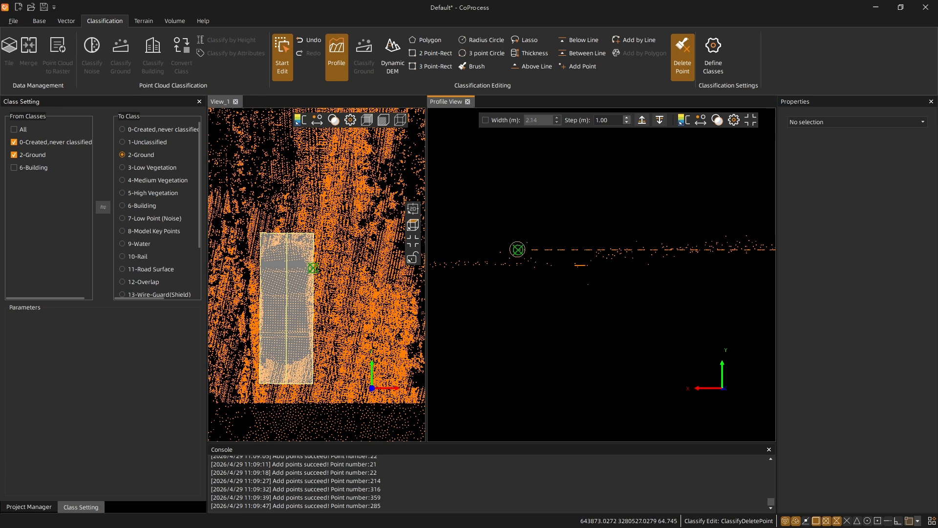
scroll(518, 249, up, 5)
scroll(570, 259, down, 2)
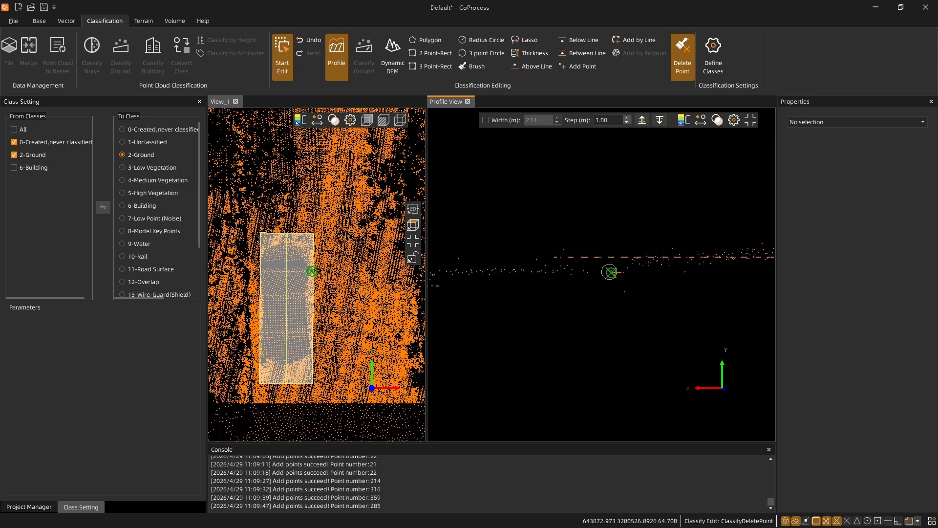
scroll(641, 296, down, 2)
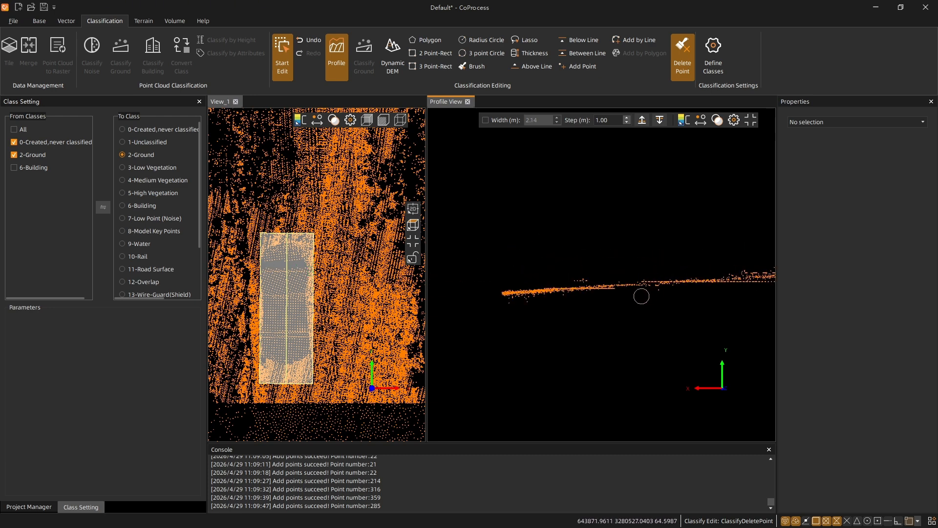
scroll(586, 293, up, 3)
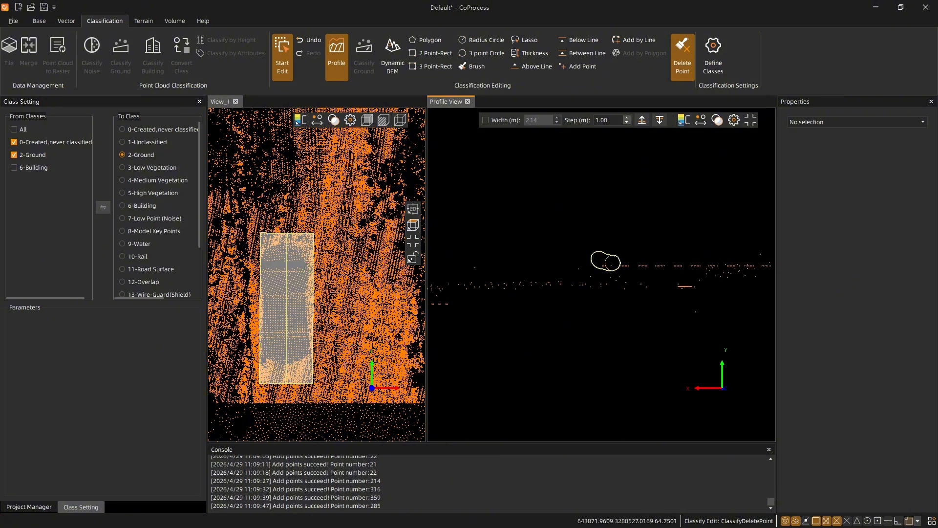
drag(647, 264, 647, 264)
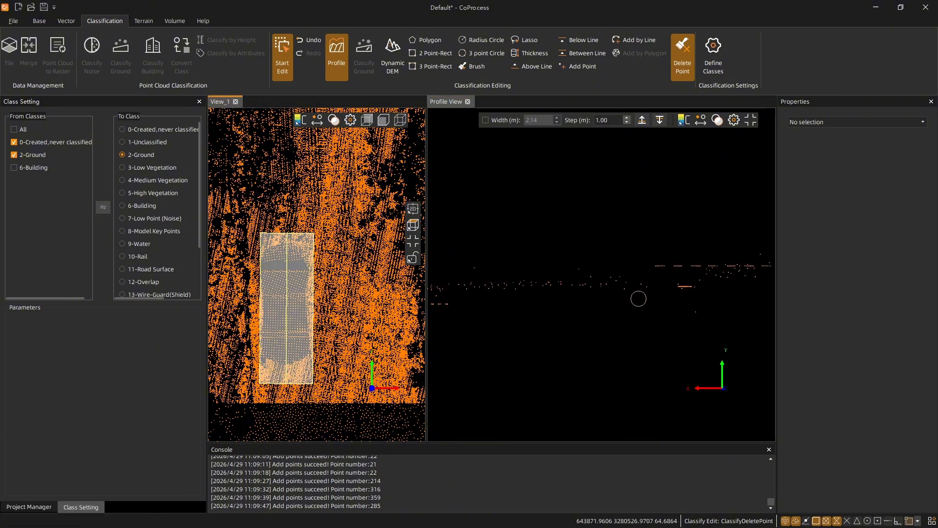
Step: Clear the remaining stray points above the ground line near the profile's low end and leave Delete Point
scroll(652, 289, down, 3)
middle_drag(668, 286, 524, 299)
middle_drag(614, 289, 504, 282)
middle_drag(582, 279, 470, 277)
mouse_move(611, 275)
middle_down()
mouse_move(523, 271)
mouse_move(697, 265)
middle_up()
scroll(697, 268, down, 5)
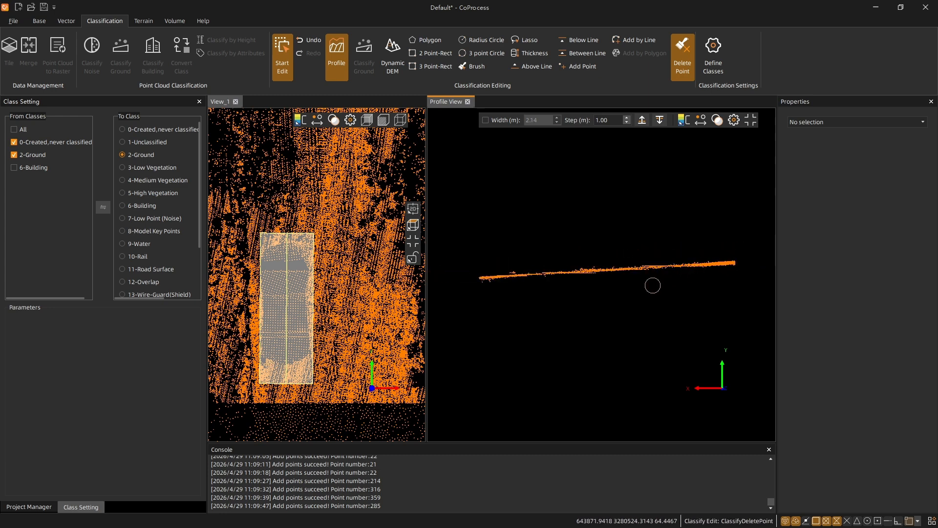
click(681, 54)
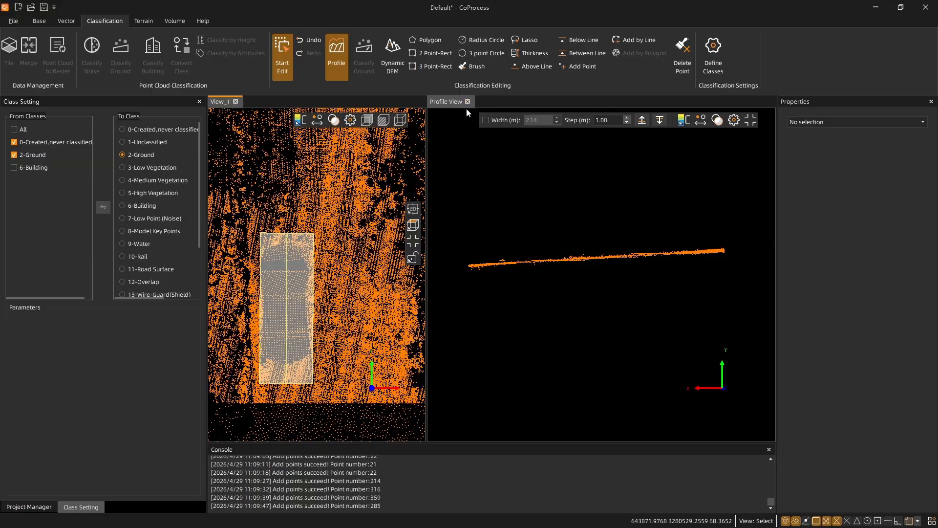
Step: Close the profile section and end classification editing, with the filled car gap shown in a tilted 3D view
key(Escape)
mouse_move(424, 298)
middle_down()
mouse_move(472, 248)
mouse_move(490, 266)
mouse_move(526, 243)
mouse_move(566, 248)
mouse_move(611, 233)
mouse_move(681, 195)
mouse_move(736, 203)
mouse_move(641, 232)
middle_up()
click(288, 68)
scroll(491, 267, up, 5)
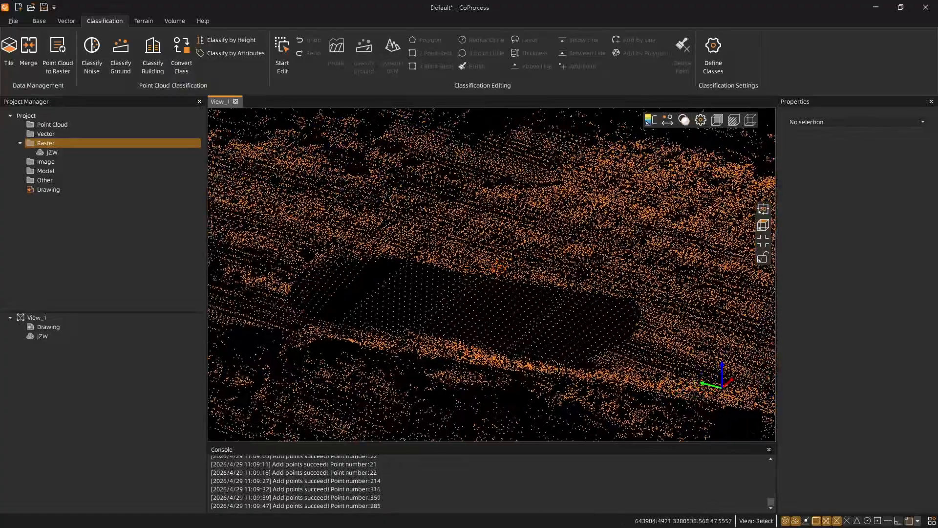